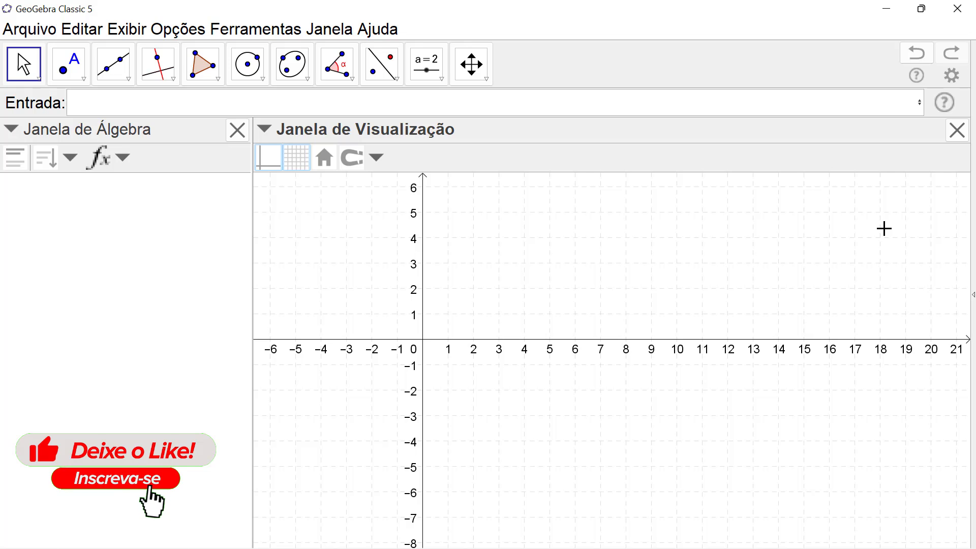
Step: Define and plot the function f(x)=x
{"action": "left_click", "coordinate": [185, 103]}
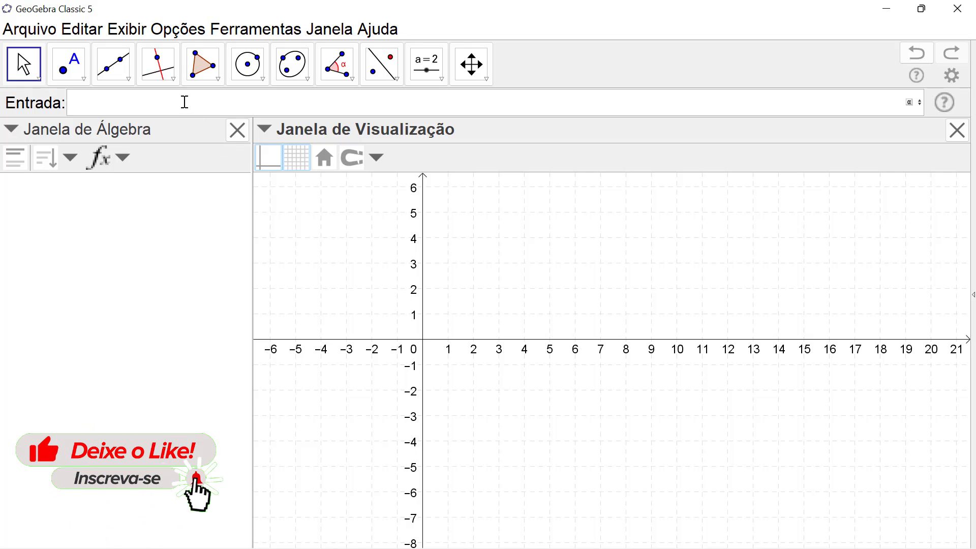
{"action": "type", "text": "f"}
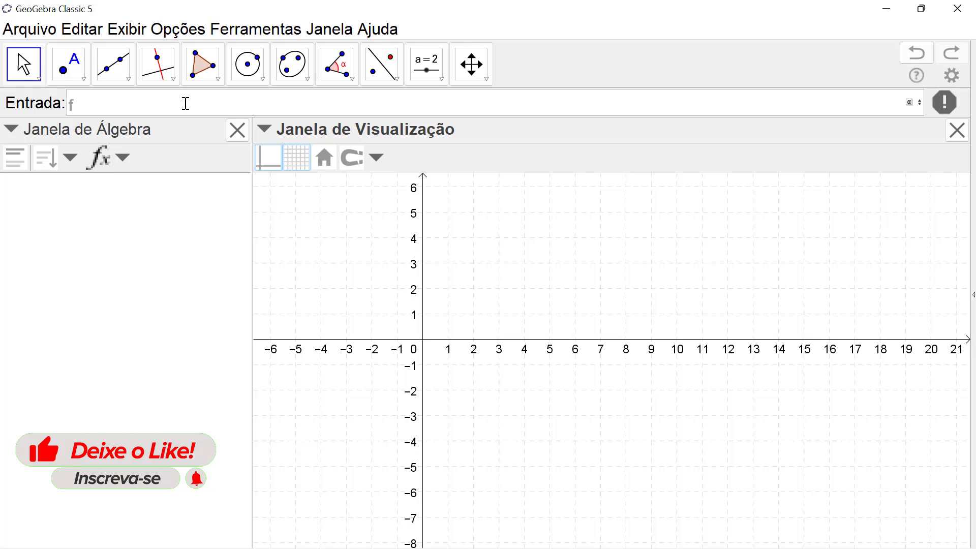
{"action": "type", "text": "(x)=x"}
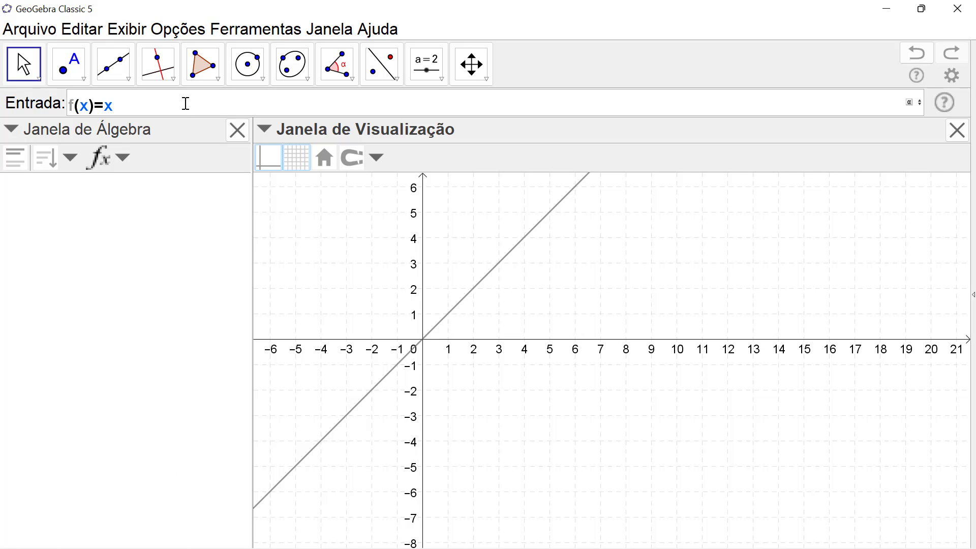
{"action": "key", "text": "Return"}
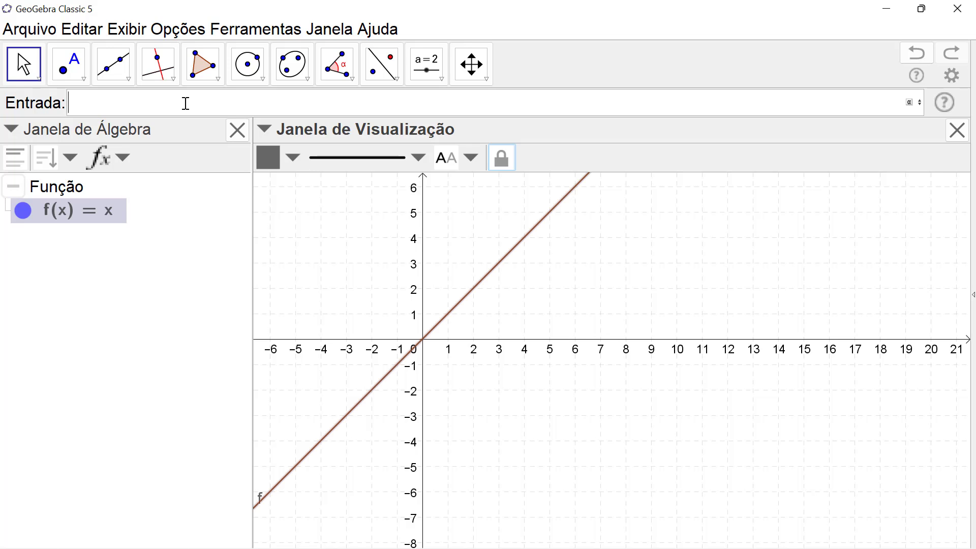
Step: Define and plot the quadratic function g(x)=x^2
{"action": "type", "text": "g(x)"}
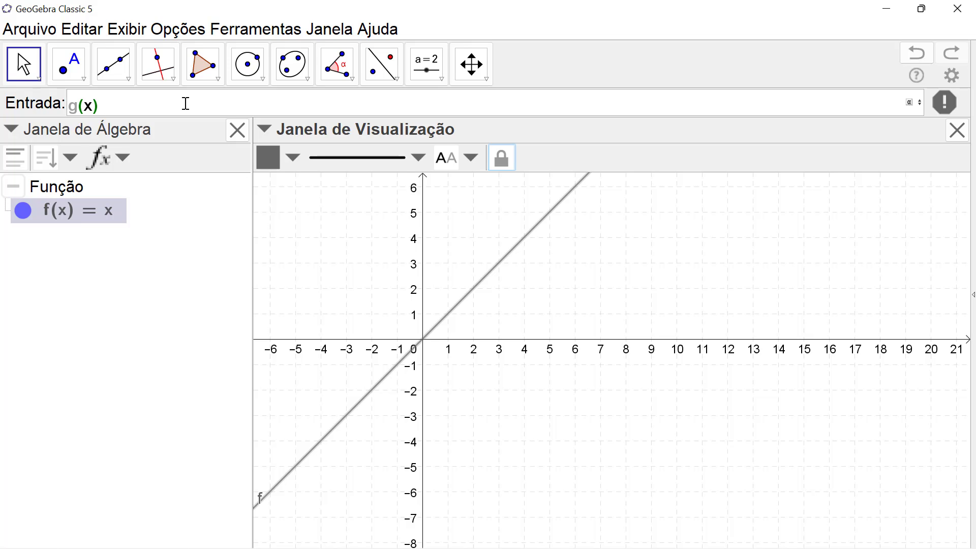
{"action": "type", "text": "=x"}
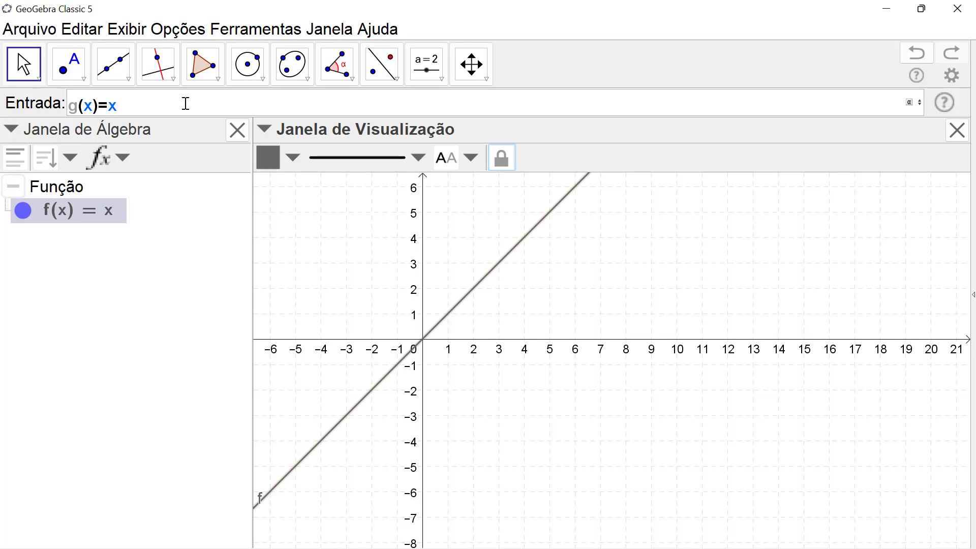
{"action": "type", "text": "^2"}
{"action": "key", "text": "Return"}
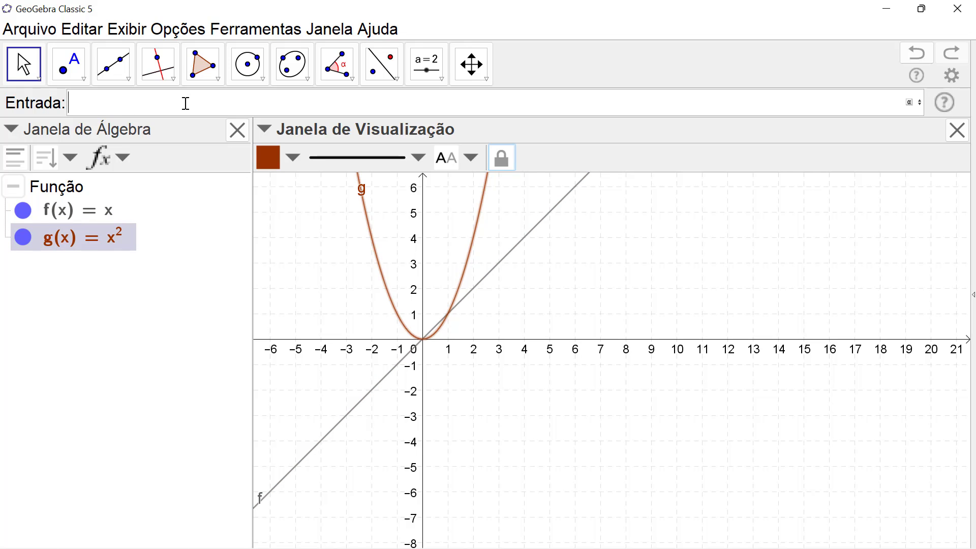
Step: Hide the graphs of f and g while keeping their definitions
{"action": "left_click", "coordinate": [21, 210]}
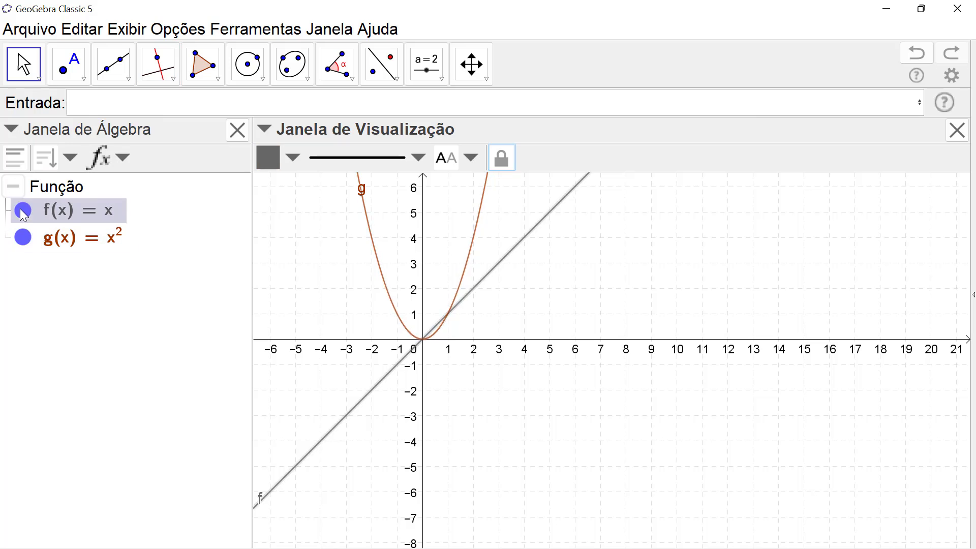
{"action": "left_click", "coordinate": [21, 210]}
{"action": "left_click", "coordinate": [23, 237]}
Step: Create a new function as the sum f+g
{"action": "left_click", "coordinate": [100, 105]}
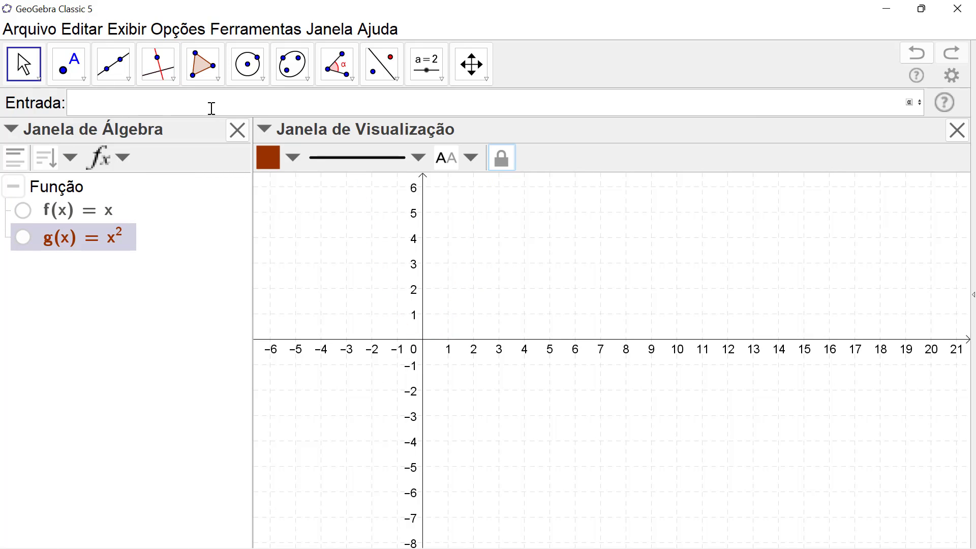
{"action": "type", "text": "f+g"}
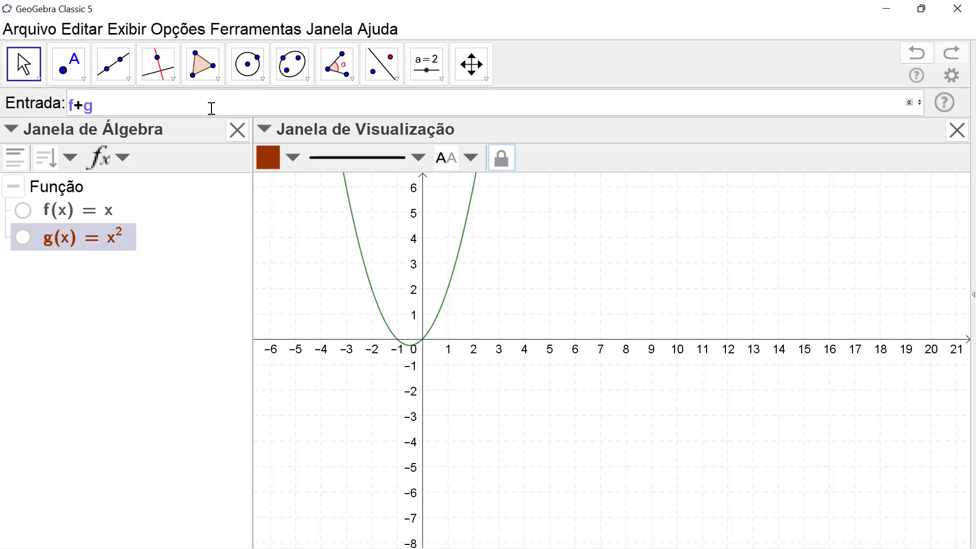
{"action": "key", "text": "Return"}
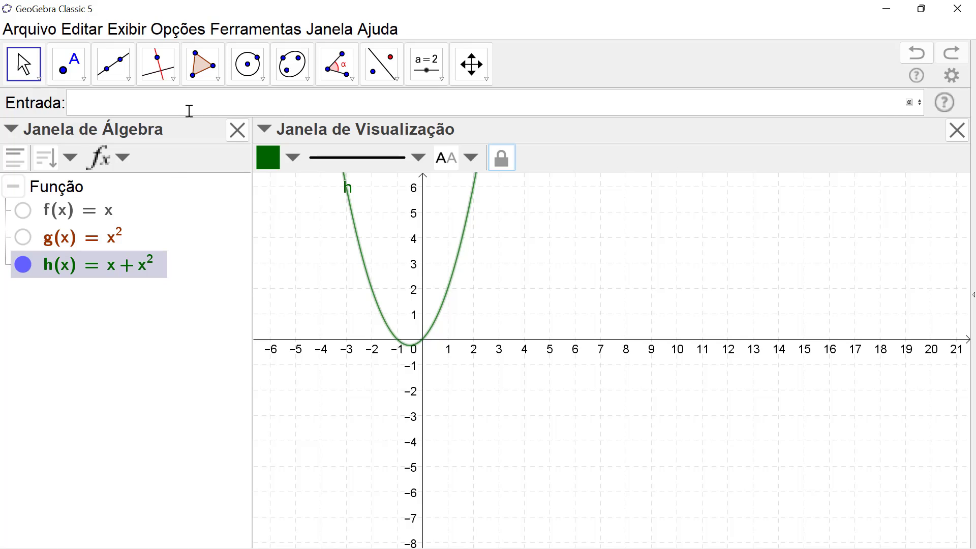
Step: Create a new function as the quotient g/f
{"action": "type", "text": "g"}
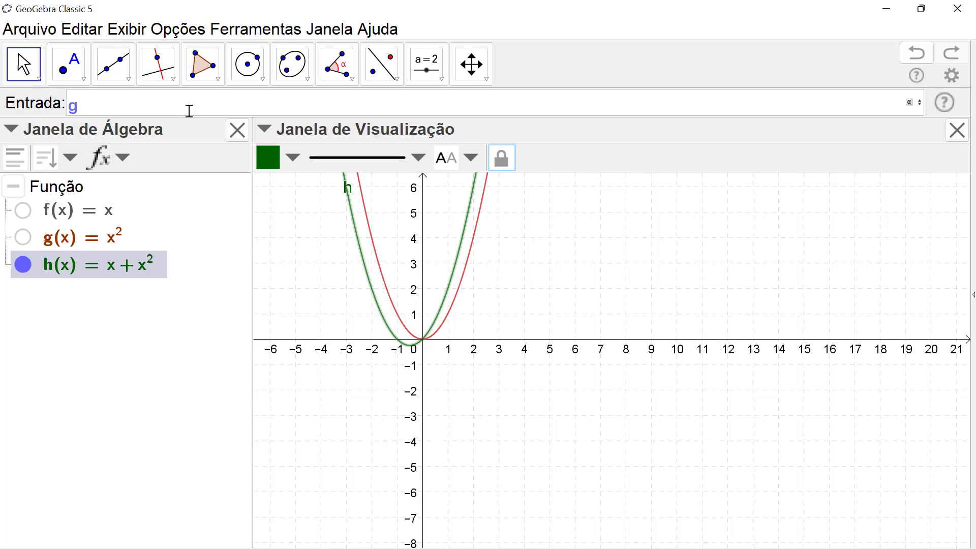
{"action": "type", "text": "/f"}
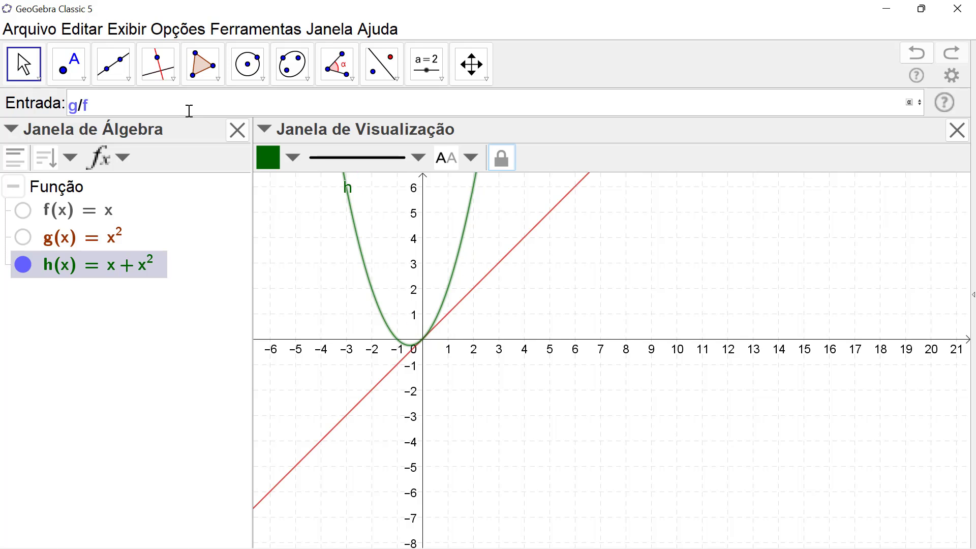
{"action": "key", "text": "Return"}
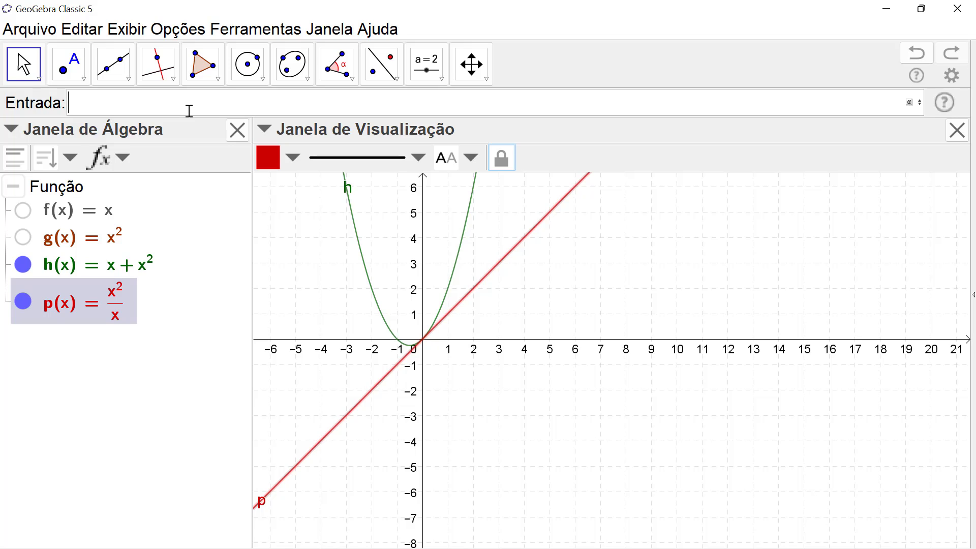
Step: Redefine the quotient function p as Simplificar(g(x) / f(x))
{"action": "double_click", "coordinate": [82, 308]}
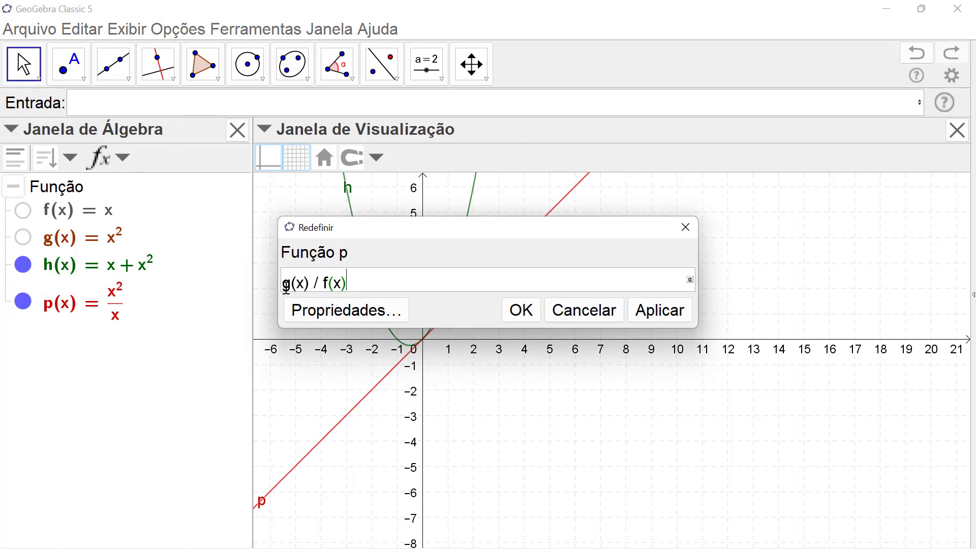
{"action": "left_click_drag", "start_coordinate": [342, 284], "coordinate": [277, 286]}
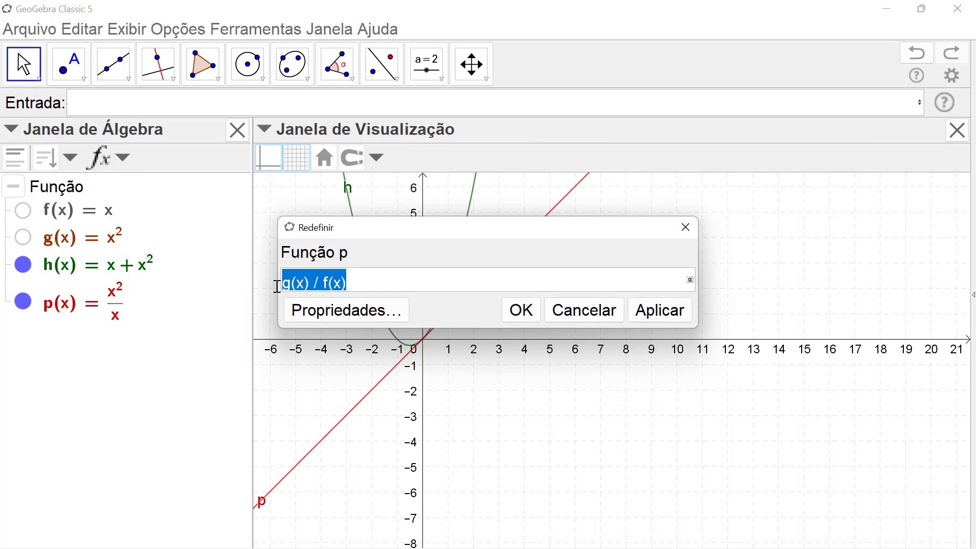
{"action": "key", "text": "BackSpace"}
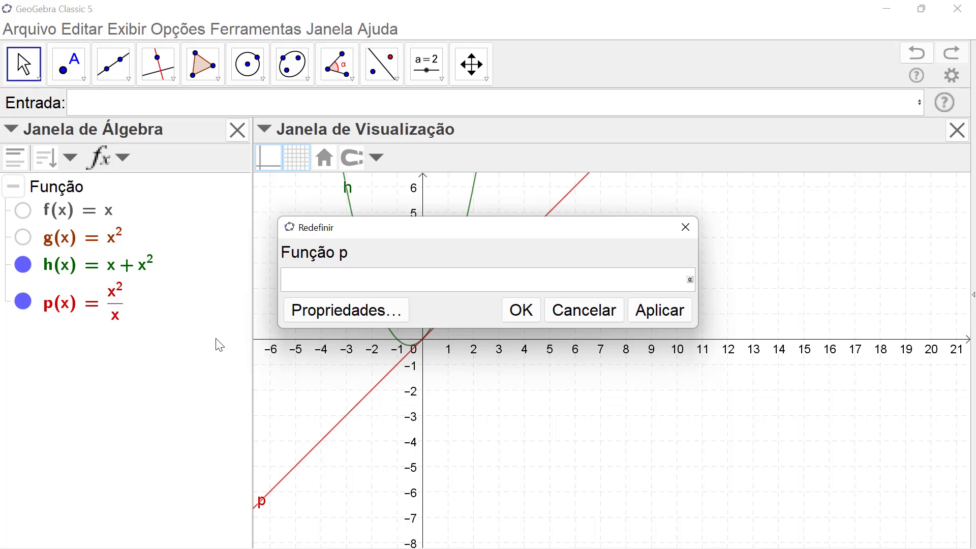
{"action": "type", "text": "sim"}
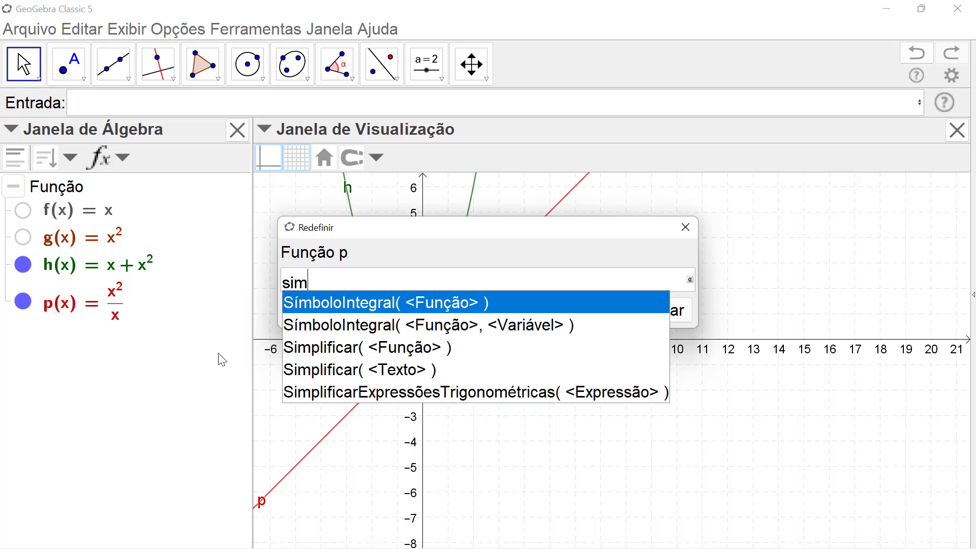
{"action": "left_click", "coordinate": [316, 355]}
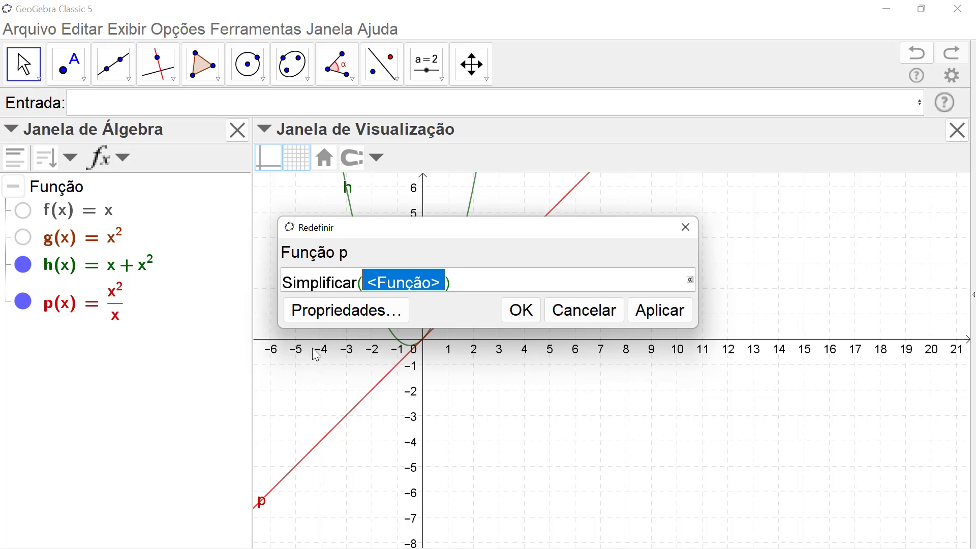
{"action": "type", "text": "g(x) / f(x)"}
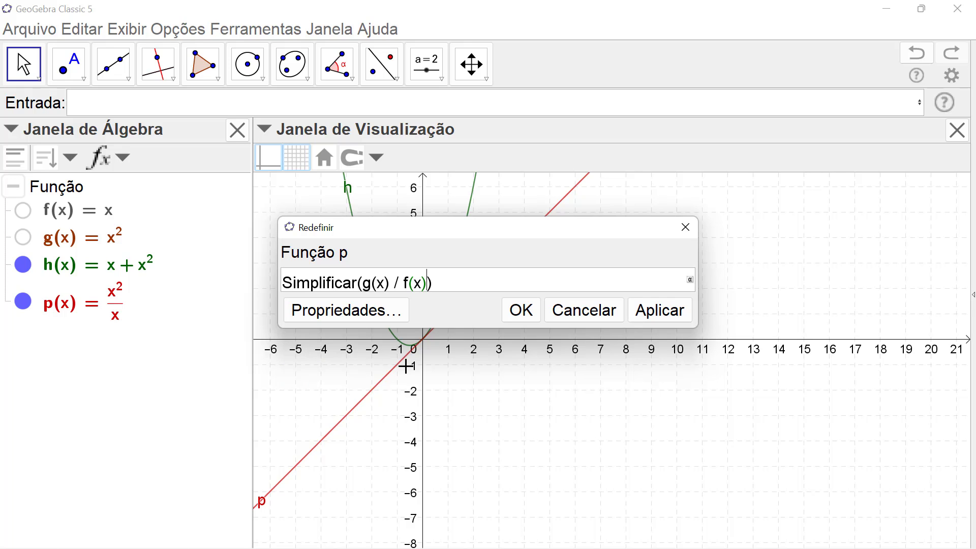
{"action": "left_click", "coordinate": [528, 323]}
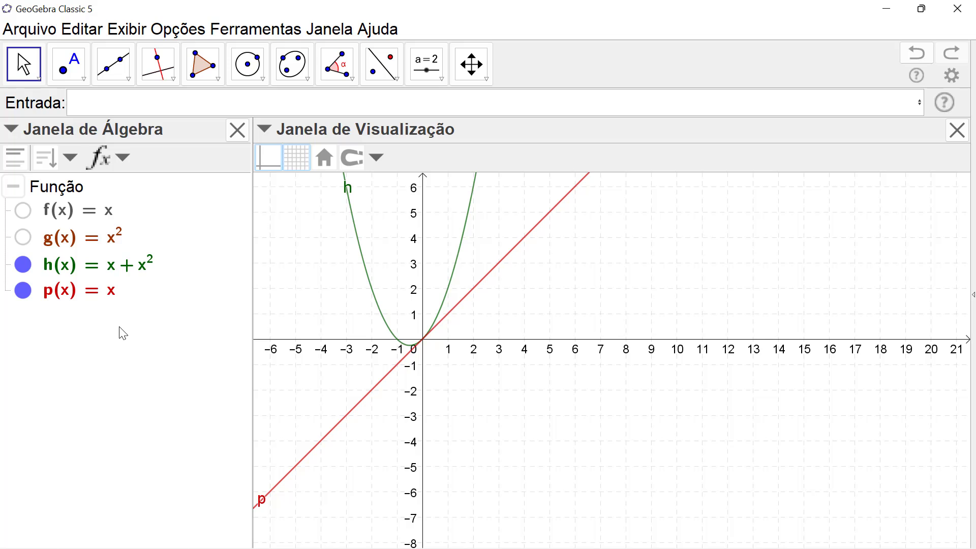
Step: Create the composite function f(g(e^x))
{"action": "left_click", "coordinate": [106, 102]}
{"action": "type", "text": "f"}
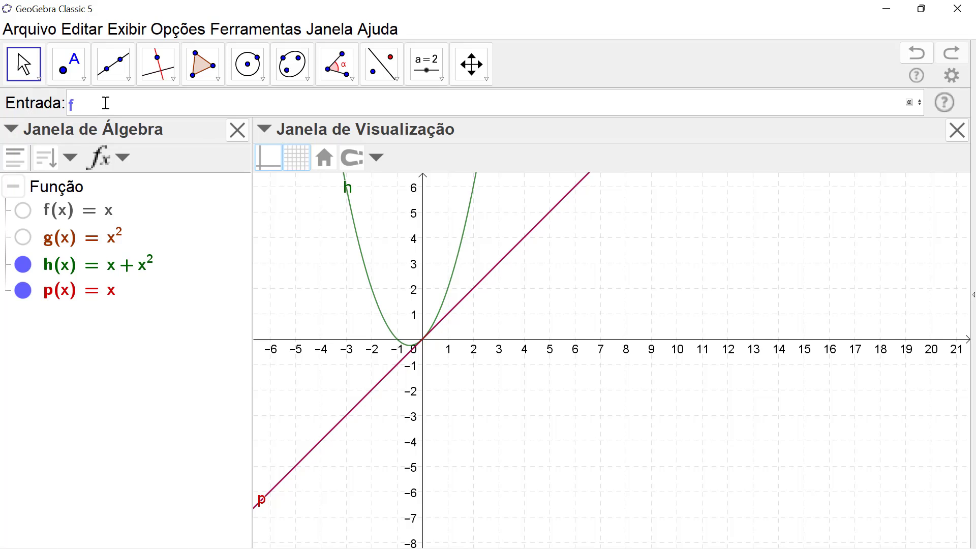
{"action": "type", "text": "("}
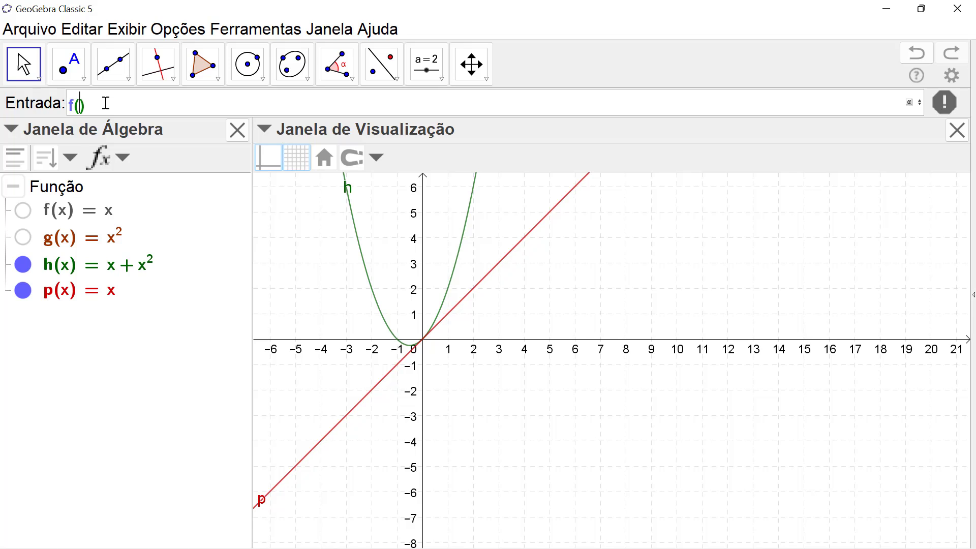
{"action": "type", "text": "g("}
{"action": "type", "text": "e"}
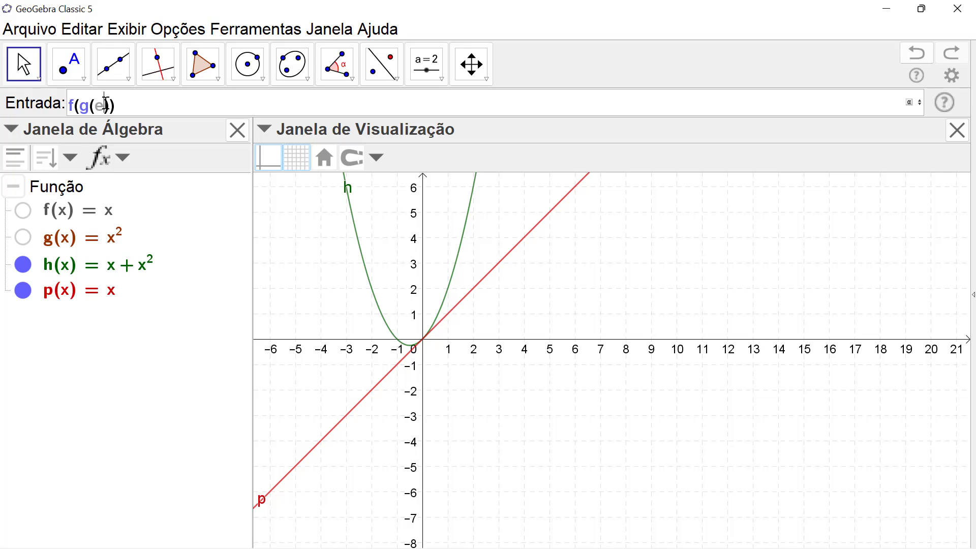
{"action": "type", "text": "^x"}
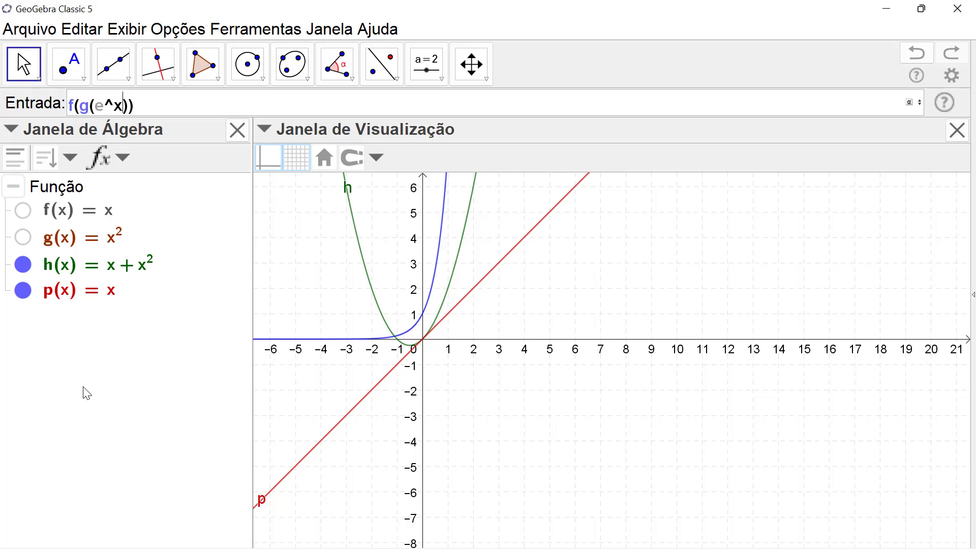
{"action": "key", "text": "Return"}
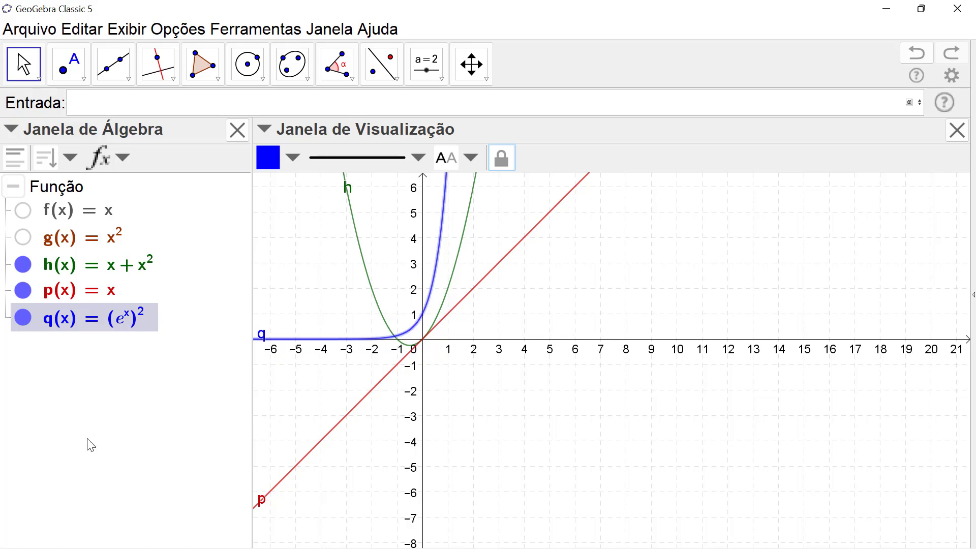
Step: Hide the graphs of h and p, and place a point on the curve of q at about (0.2, 1.49)
{"action": "left_click", "coordinate": [24, 264]}
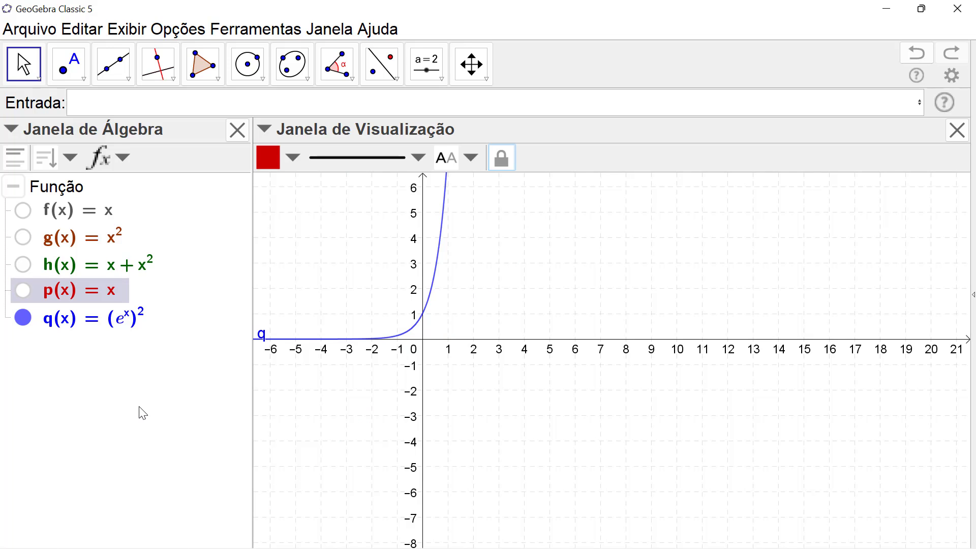
{"action": "left_click", "coordinate": [72, 80]}
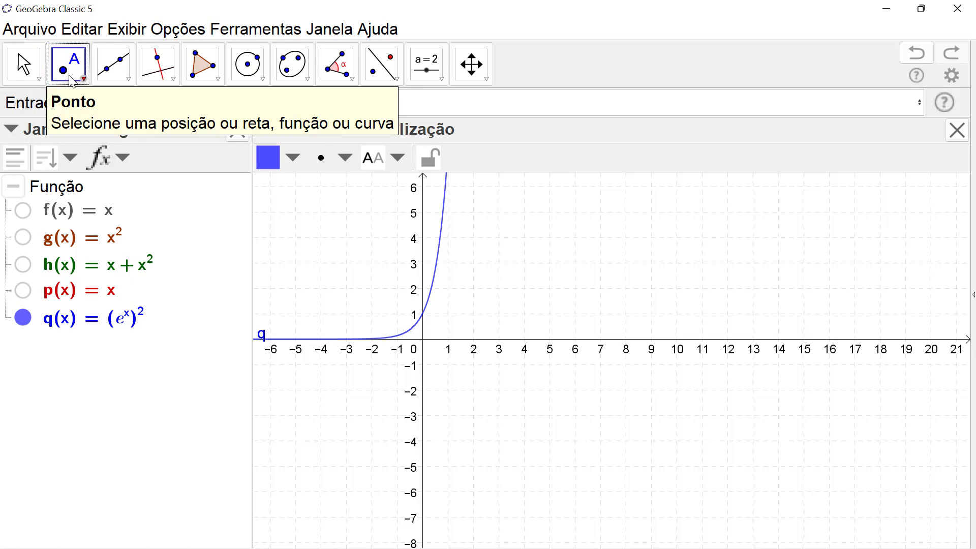
{"action": "left_click", "coordinate": [435, 279]}
{"action": "key", "text": "Escape"}
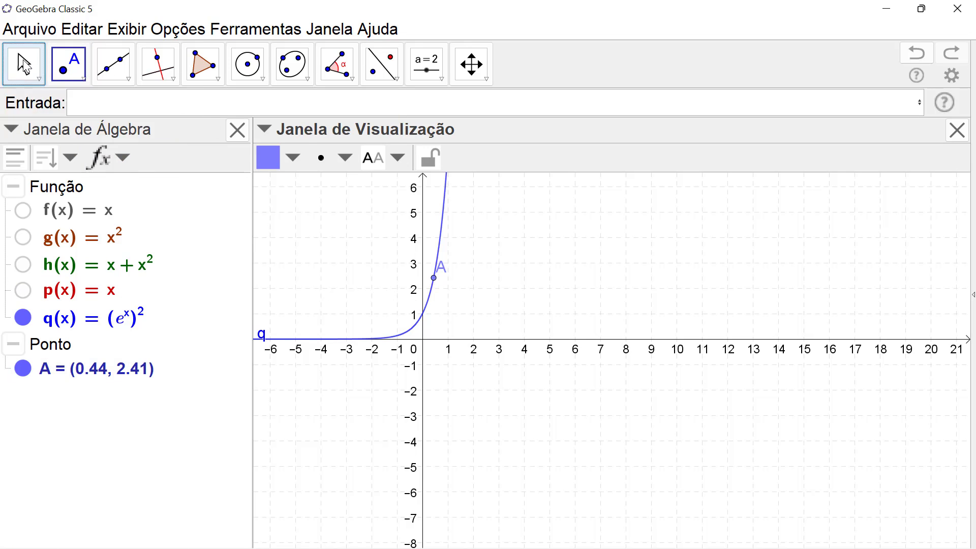
{"action": "left_click_drag", "start_coordinate": [434, 279], "coordinate": [430, 303]}
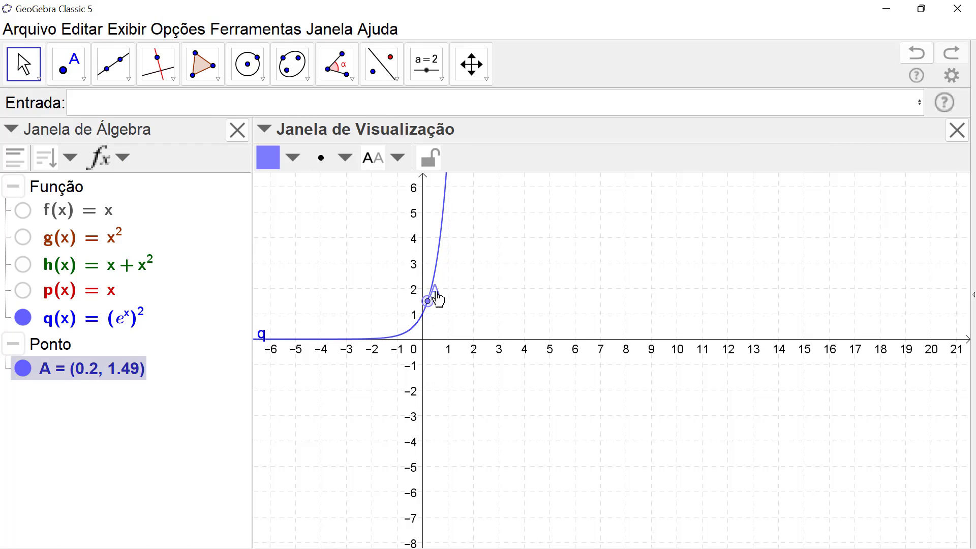
{"action": "mouse_move", "coordinate": [431, 311]}
Step: Create the tangent to function q at point A, and move A along the curve to about (0.36, 2.05)
{"action": "type", "text": "tange"}
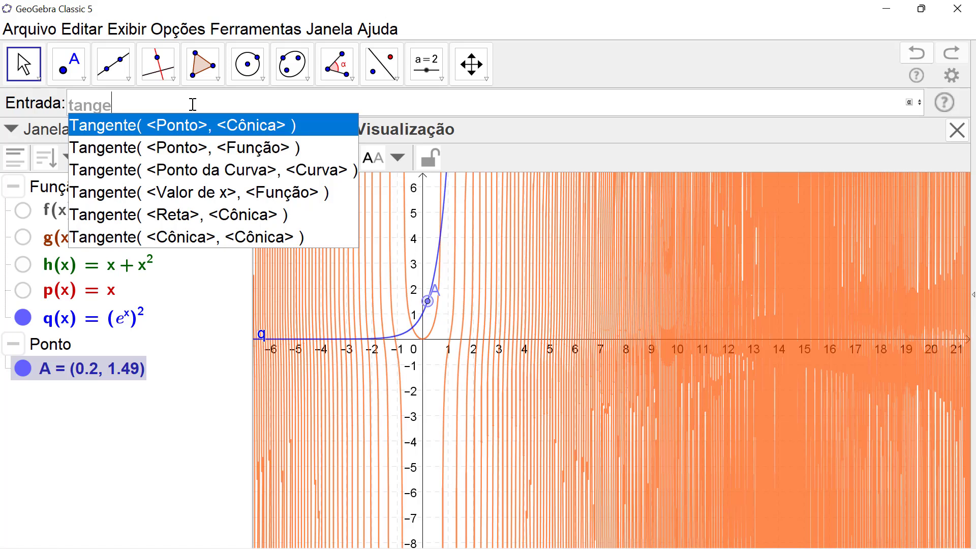
{"action": "left_click", "coordinate": [178, 149]}
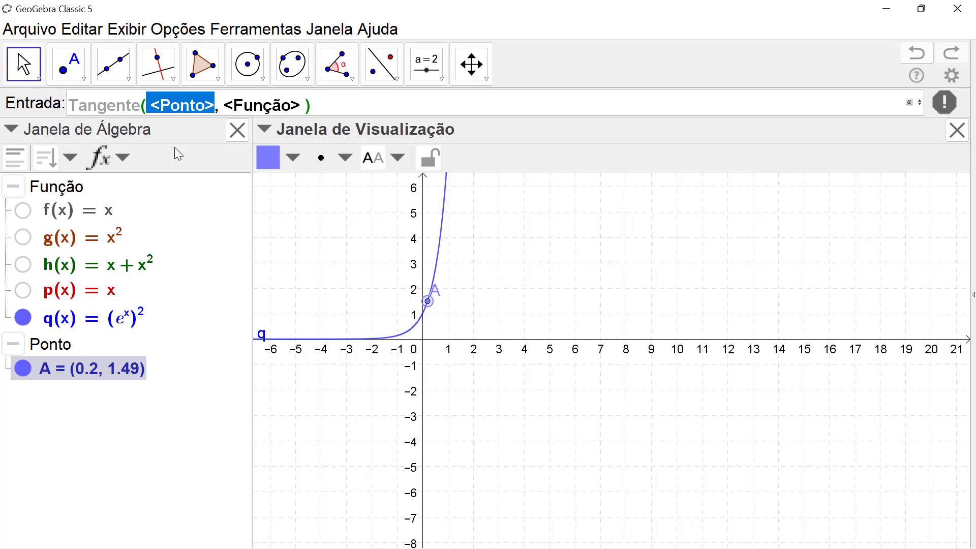
{"action": "type", "text": "A"}
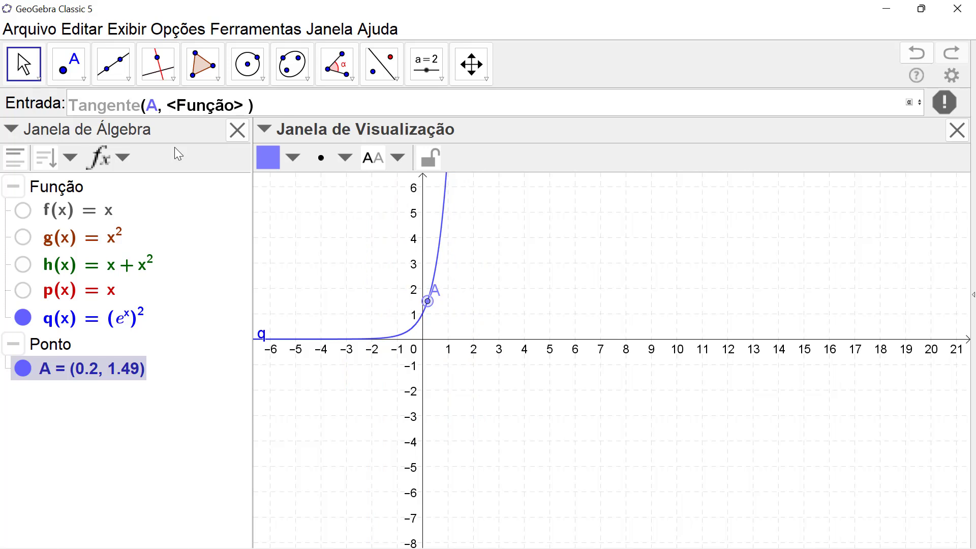
{"action": "key", "text": "Tab"}
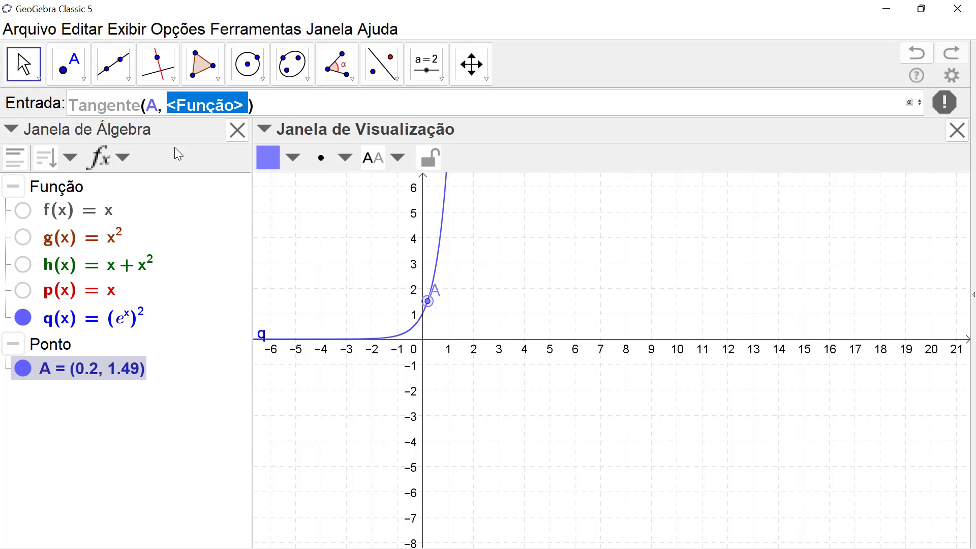
{"action": "type", "text": "q"}
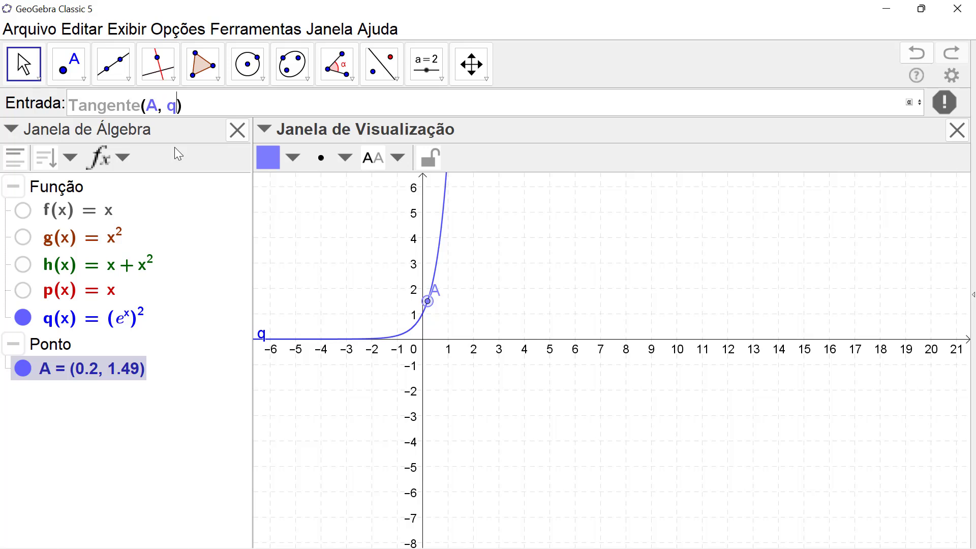
{"action": "key", "text": "Return"}
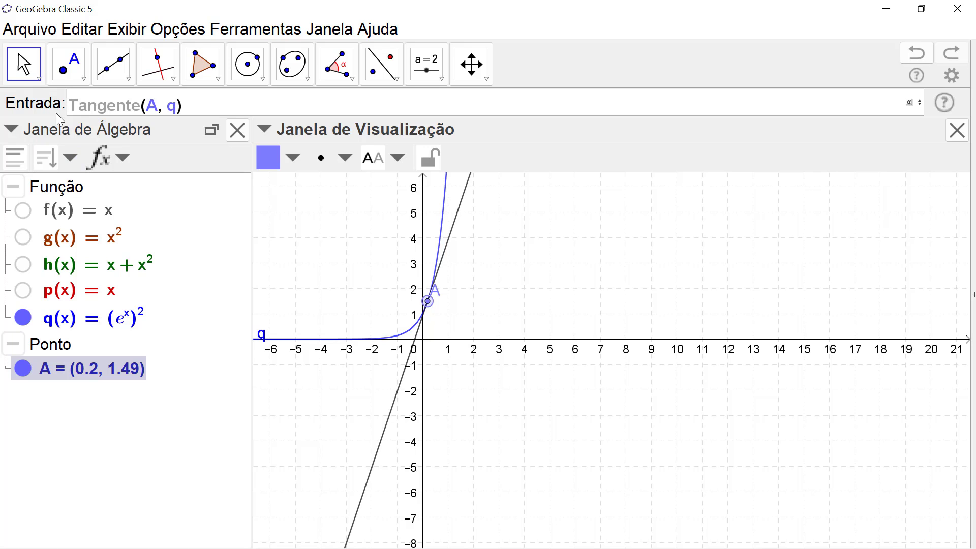
{"action": "key", "text": "Return"}
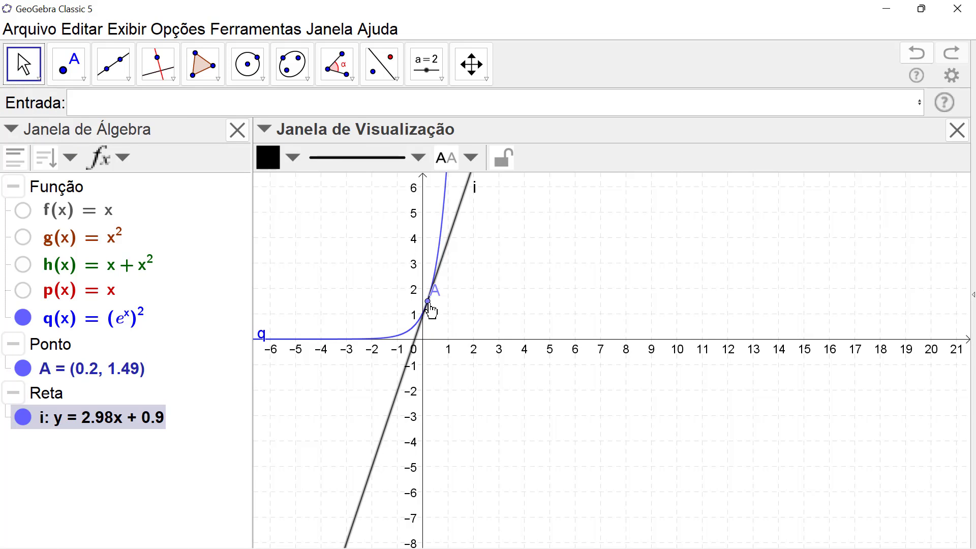
{"action": "left_click_drag", "start_coordinate": [429, 304], "coordinate": [434, 324]}
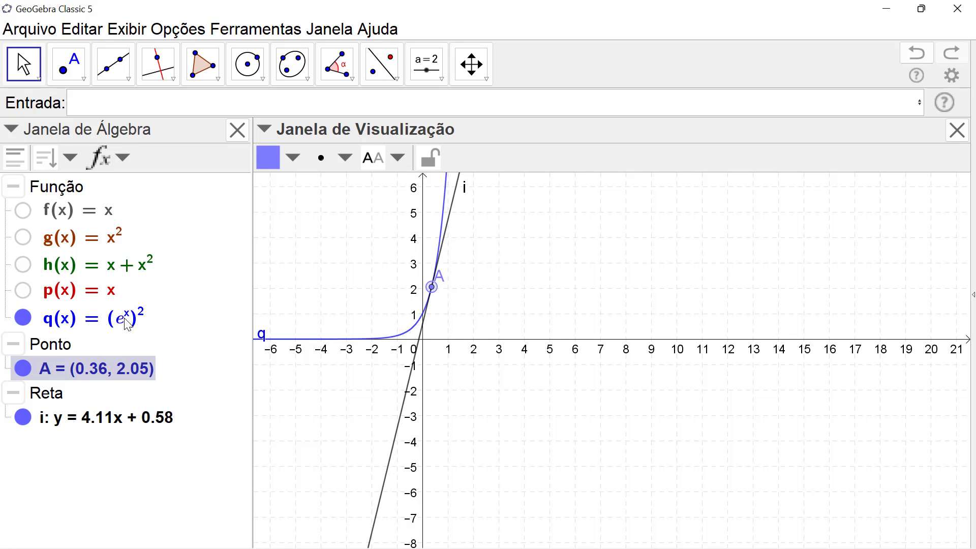
Step: Redefine function q as x^3 and move point A along the new curve to about (0.97, 0.92)
{"action": "double_click", "coordinate": [128, 324]}
{"action": "left_click_drag", "start_coordinate": [359, 283], "coordinate": [285, 289]}
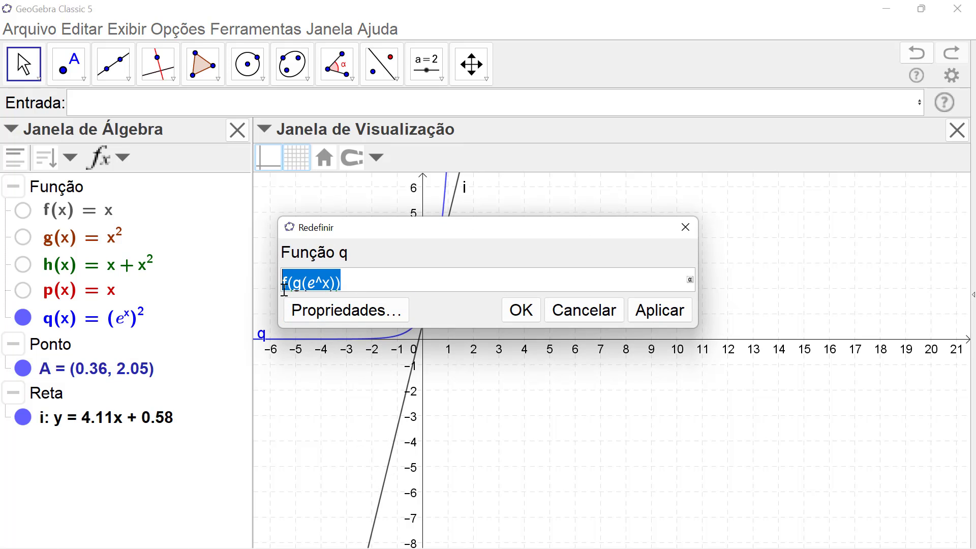
{"action": "type", "text": "x"}
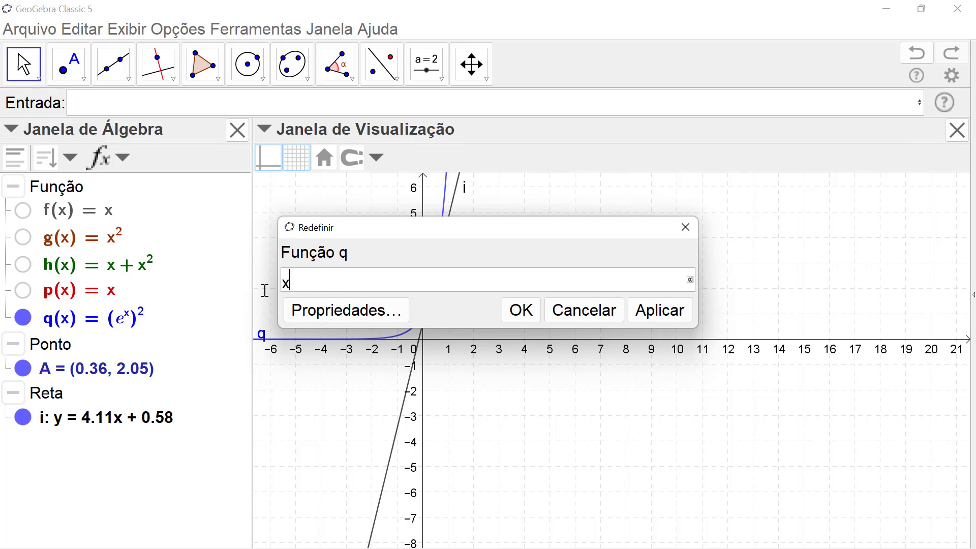
{"action": "type", "text": "^3"}
{"action": "key", "text": "Return"}
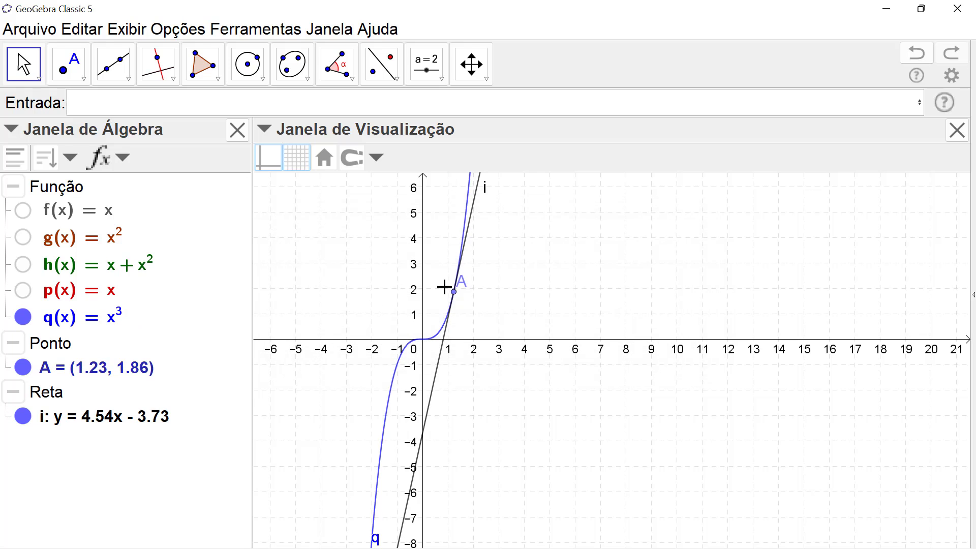
{"action": "left_click_drag", "start_coordinate": [453, 291], "coordinate": [459, 328]}
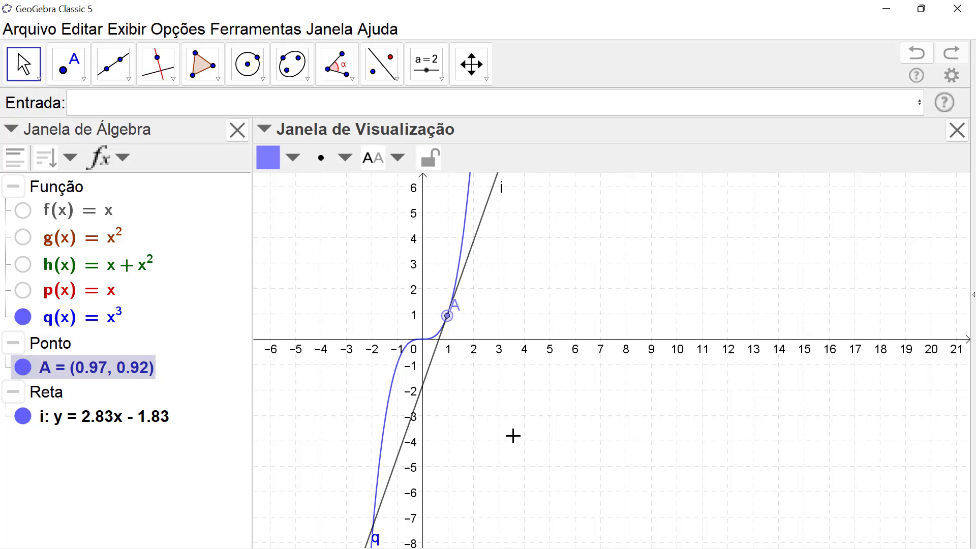
Step: Draw a line through point A perpendicular to the tangent line i
{"action": "left_click", "coordinate": [160, 75]}
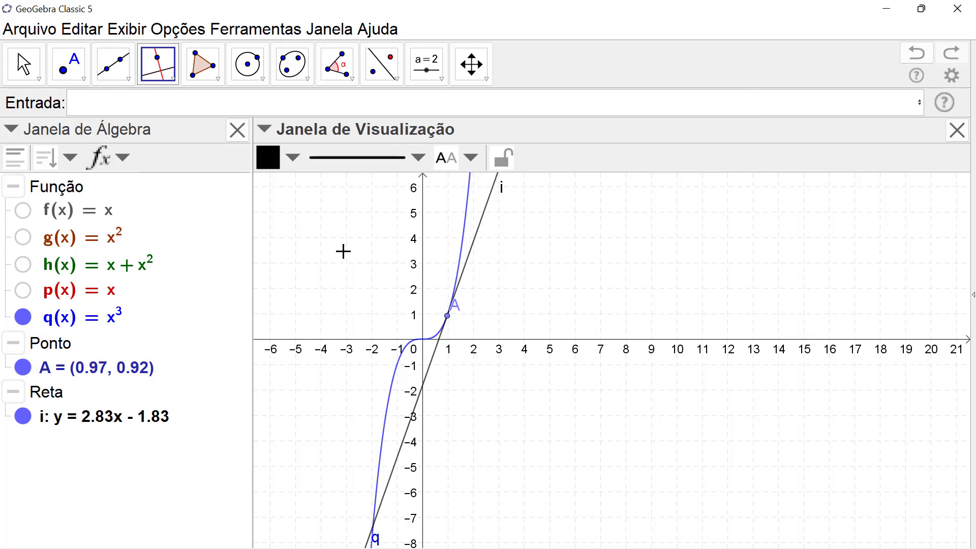
{"action": "left_click", "coordinate": [478, 242]}
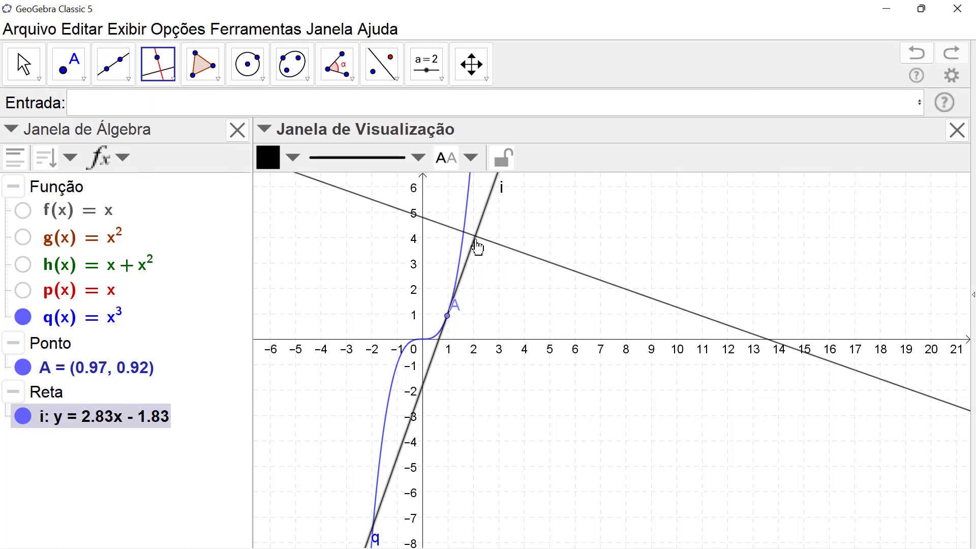
{"action": "left_click", "coordinate": [447, 315]}
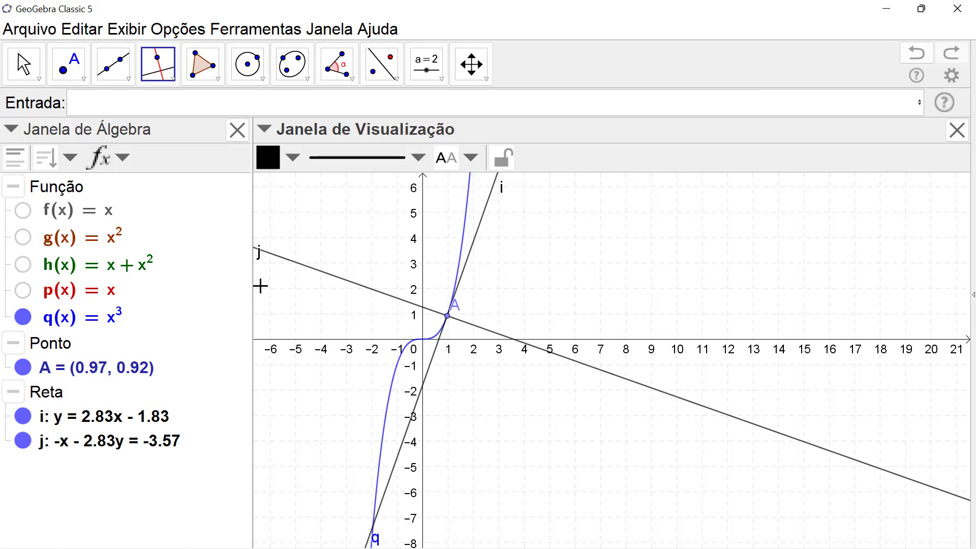
Step: Move point A along the curve to about (1.12, 1.41), and hide the tangent and perpendicular lines
{"action": "left_click", "coordinate": [24, 64]}
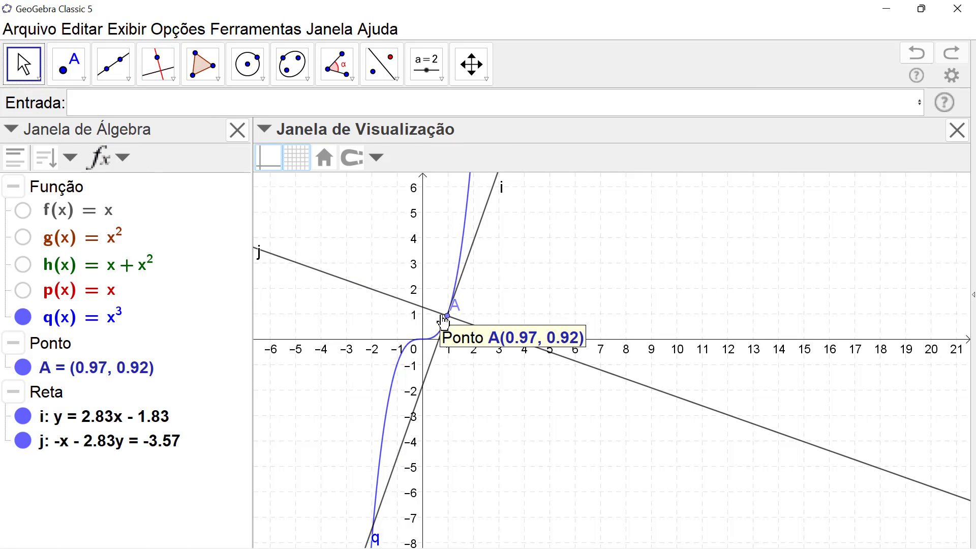
{"action": "mouse_move", "coordinate": [447, 316]}
{"action": "left_mouse_down"}
{"action": "mouse_move", "coordinate": [394, 378]}
{"action": "mouse_move", "coordinate": [453, 299]}
{"action": "left_mouse_up"}
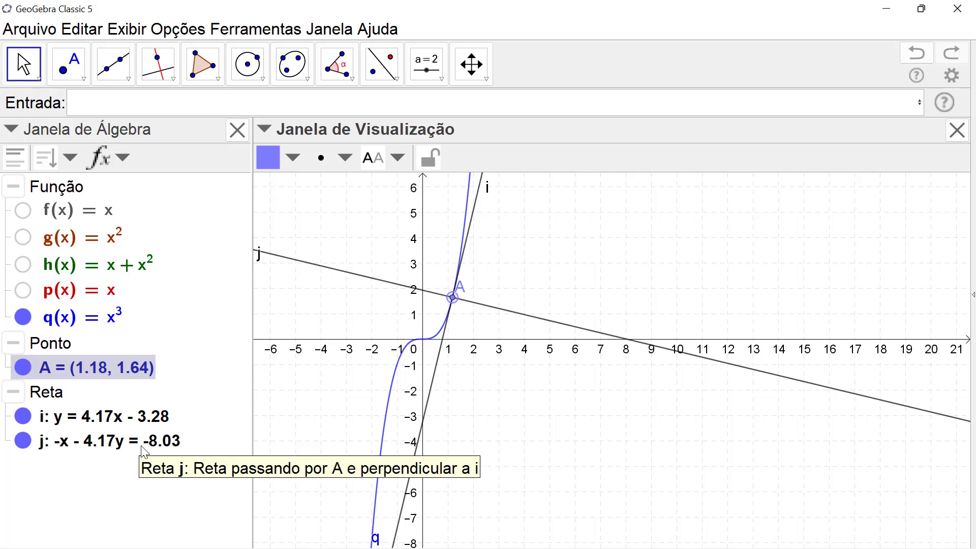
{"action": "mouse_move", "coordinate": [452, 297]}
{"action": "left_mouse_down"}
{"action": "mouse_move", "coordinate": [442, 326]}
{"action": "mouse_move", "coordinate": [451, 303]}
{"action": "left_mouse_up"}
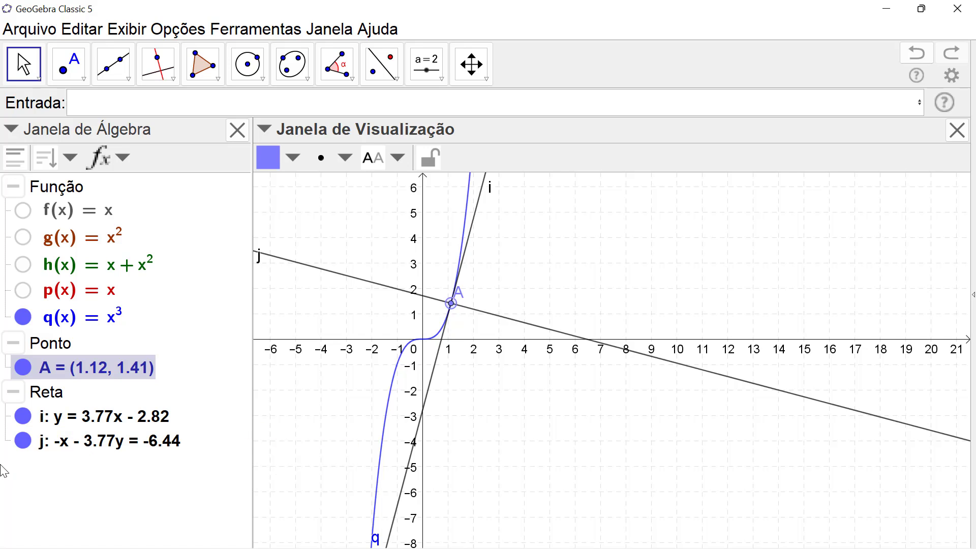
{"action": "left_click", "coordinate": [25, 417]}
{"action": "left_click", "coordinate": [25, 440]}
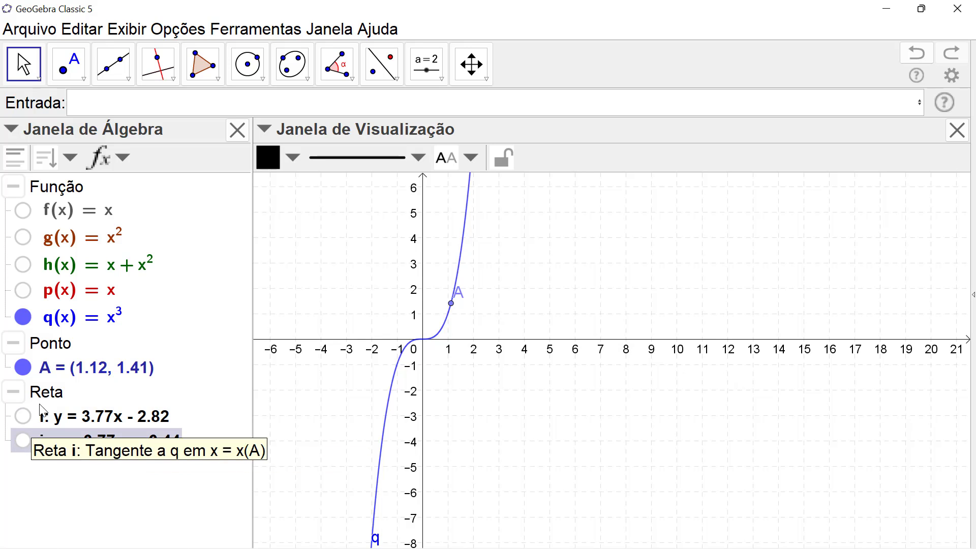
Step: Create the indefinite integral of q with Integral(q) and hide its graph
{"action": "left_click", "coordinate": [118, 102]}
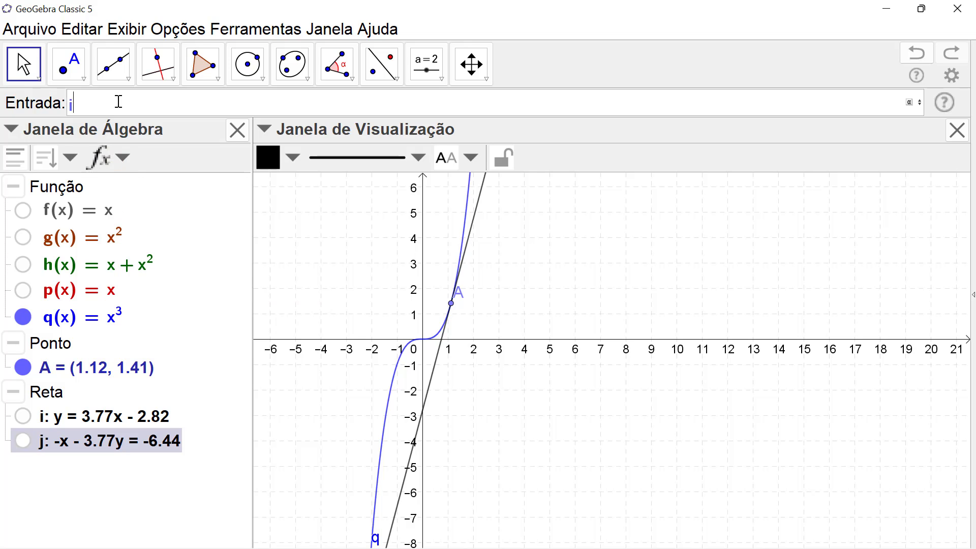
{"action": "type", "text": "integra"}
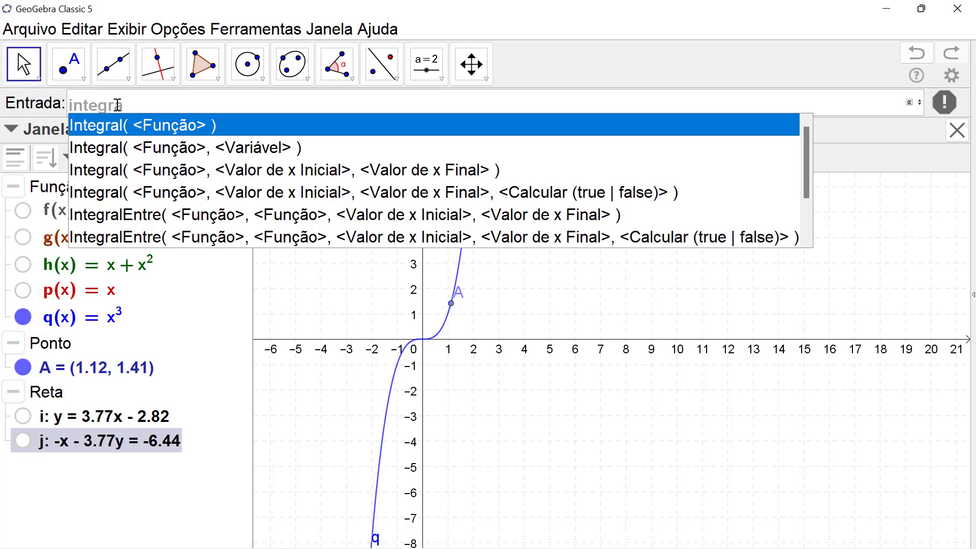
{"action": "left_click", "coordinate": [139, 122]}
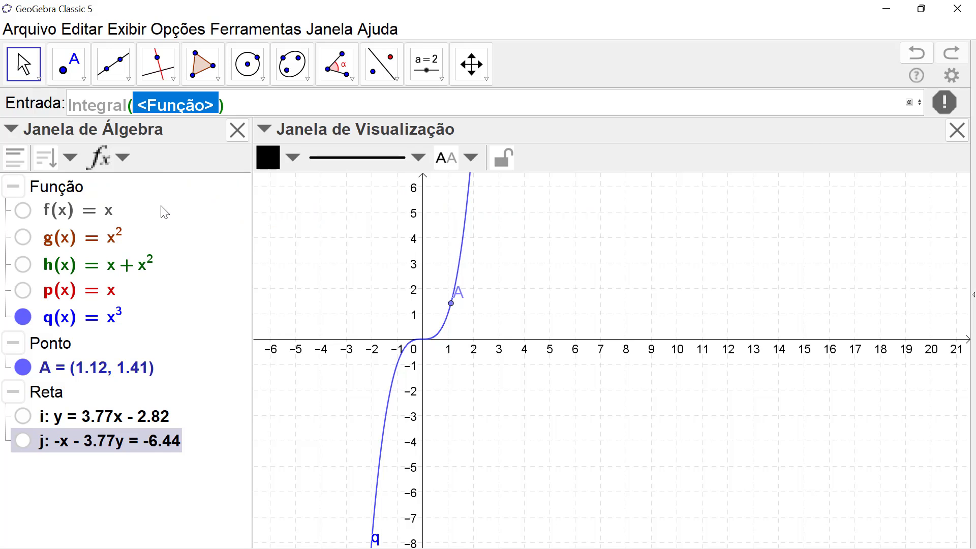
{"action": "type", "text": "q"}
{"action": "key", "text": "Return"}
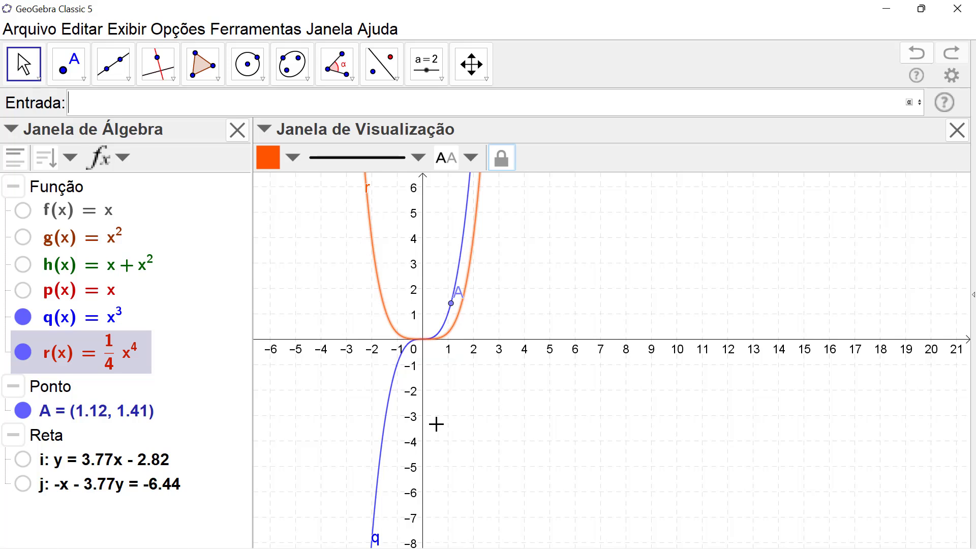
{"action": "left_click", "coordinate": [24, 352]}
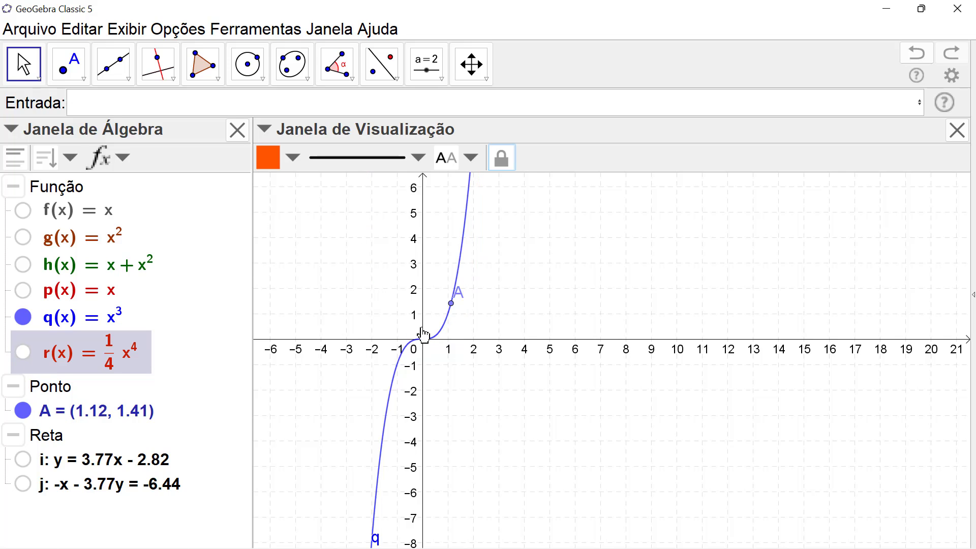
Step: Create the definite integral of q from x = 0 to x = 1 with Integral(q, 0, 1)
{"action": "scroll", "coordinate": [428, 347], "scroll_direction": "up", "scroll_amount": 6}
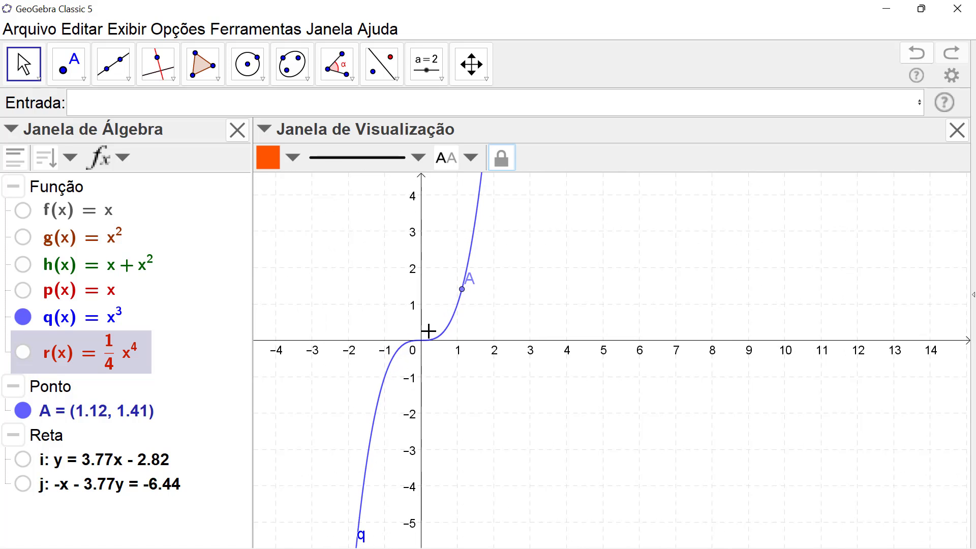
{"action": "scroll", "coordinate": [429, 332], "scroll_direction": "up", "scroll_amount": 1}
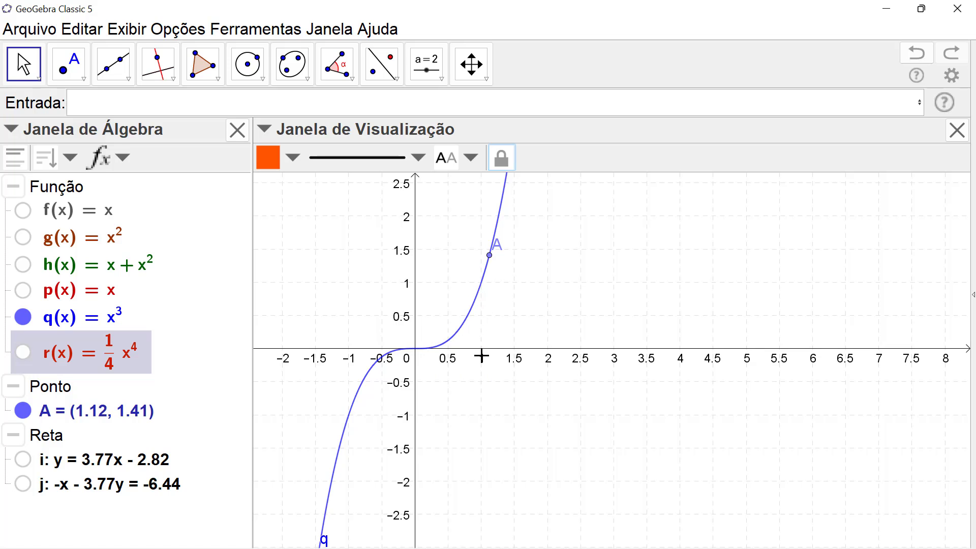
{"action": "left_click", "coordinate": [174, 104]}
{"action": "type", "text": "integral"}
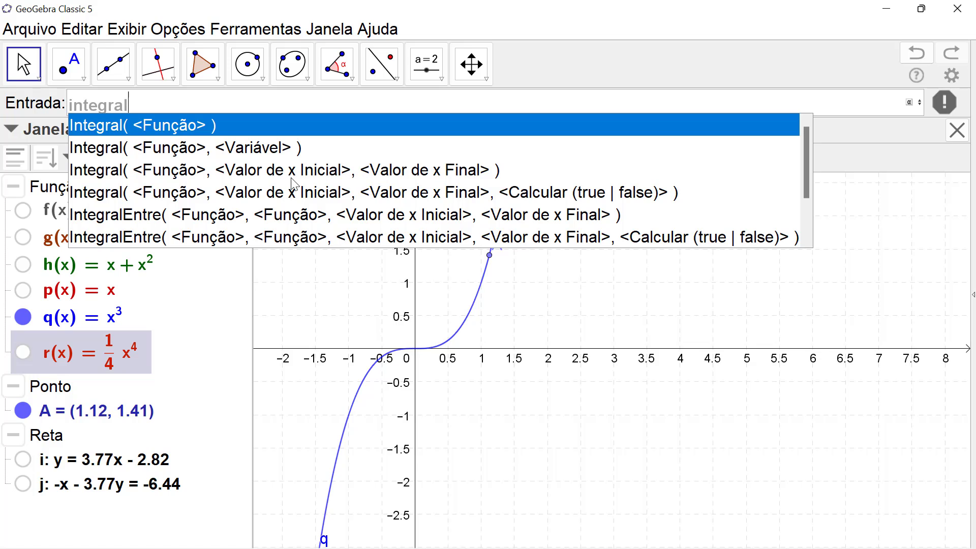
{"action": "left_click", "coordinate": [159, 175]}
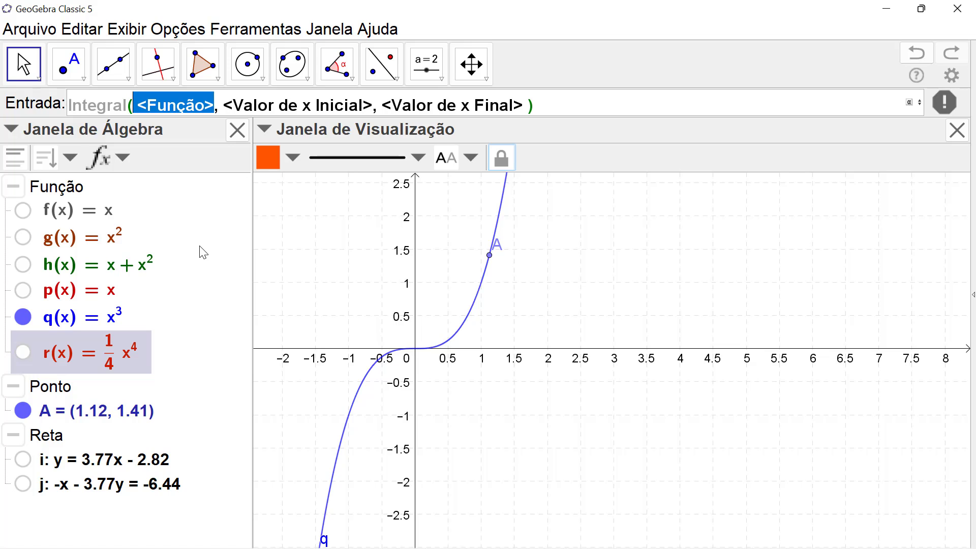
{"action": "type", "text": "q"}
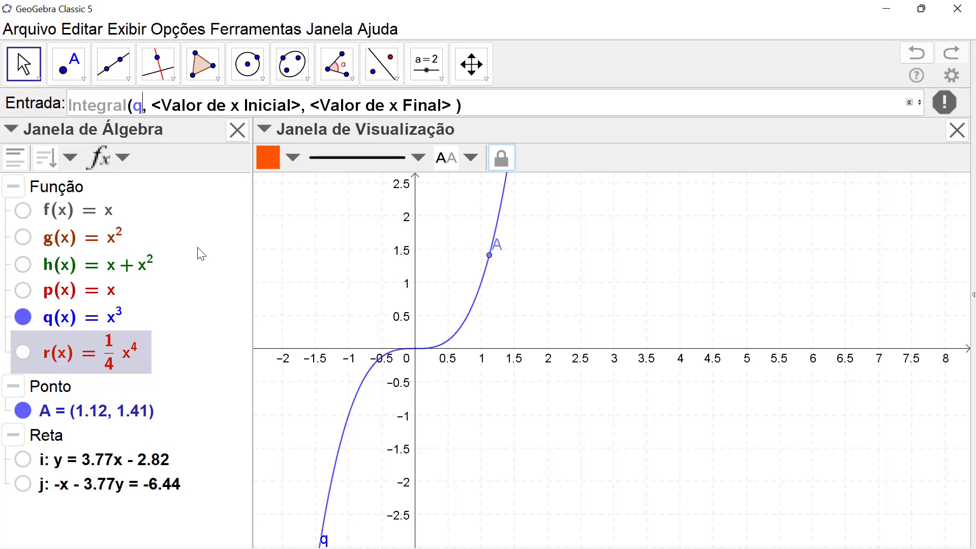
{"action": "key", "text": "Tab"}
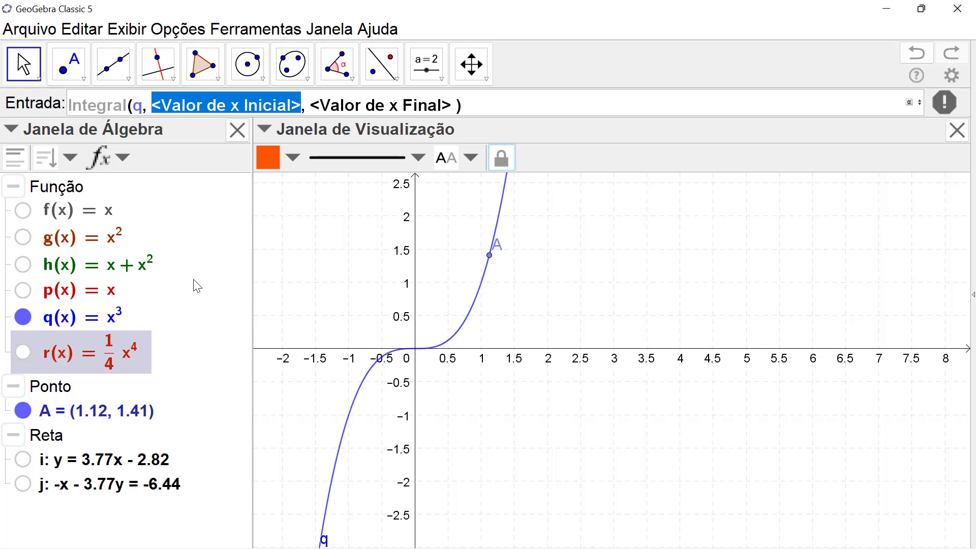
{"action": "type", "text": "0"}
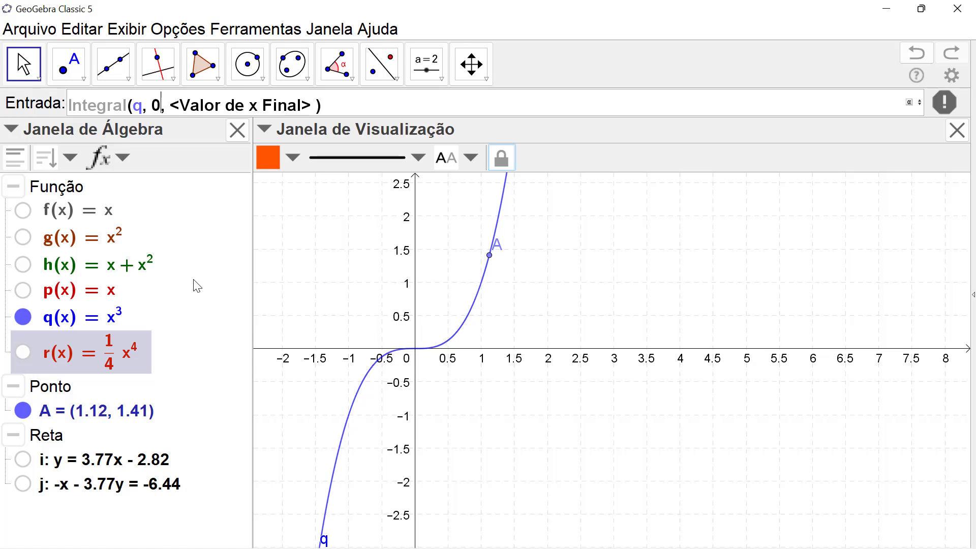
{"action": "key", "text": "Tab"}
{"action": "type", "text": "1"}
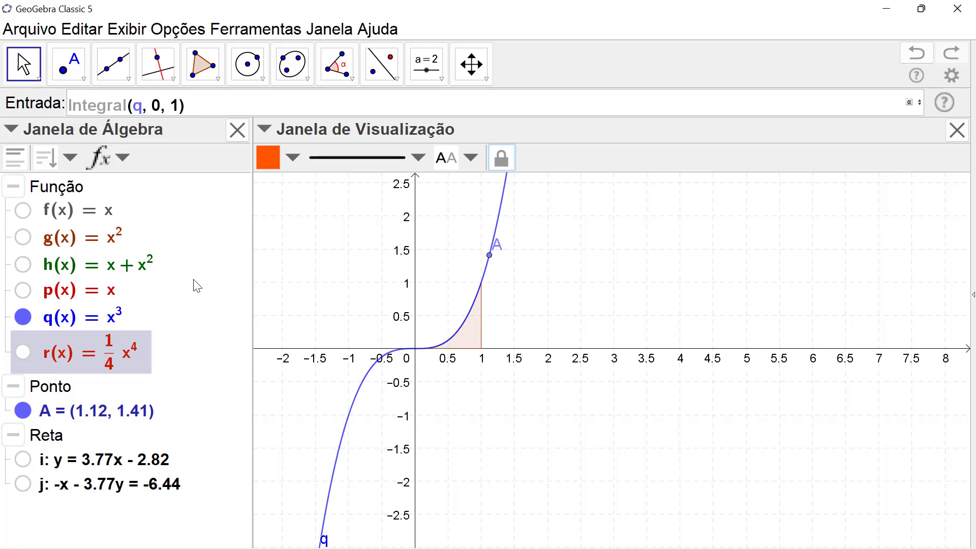
{"action": "key", "text": "Return"}
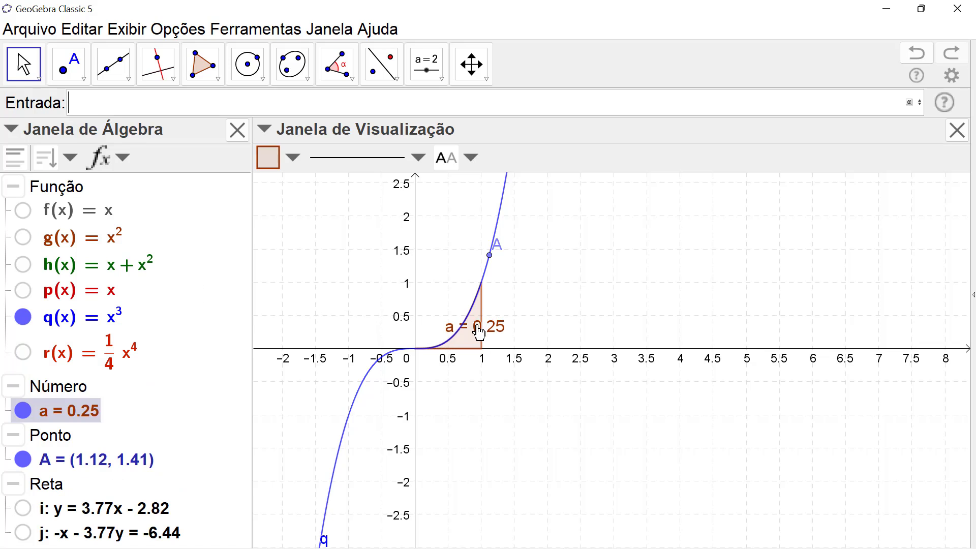
Step: Move the definite integral's label beside the shaded area, and hide the integral in the graph
{"action": "left_click_drag", "start_coordinate": [480, 323], "coordinate": [520, 321]}
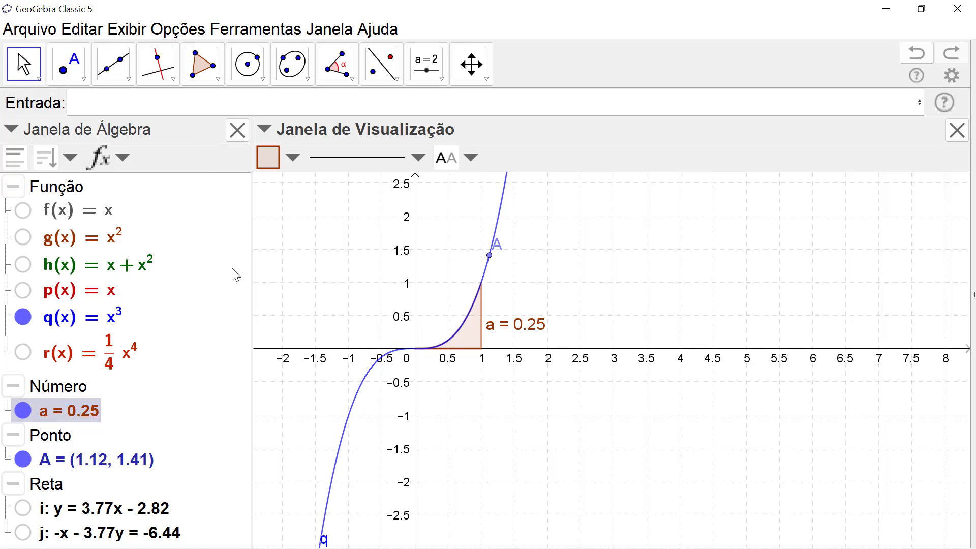
{"action": "left_click", "coordinate": [23, 411]}
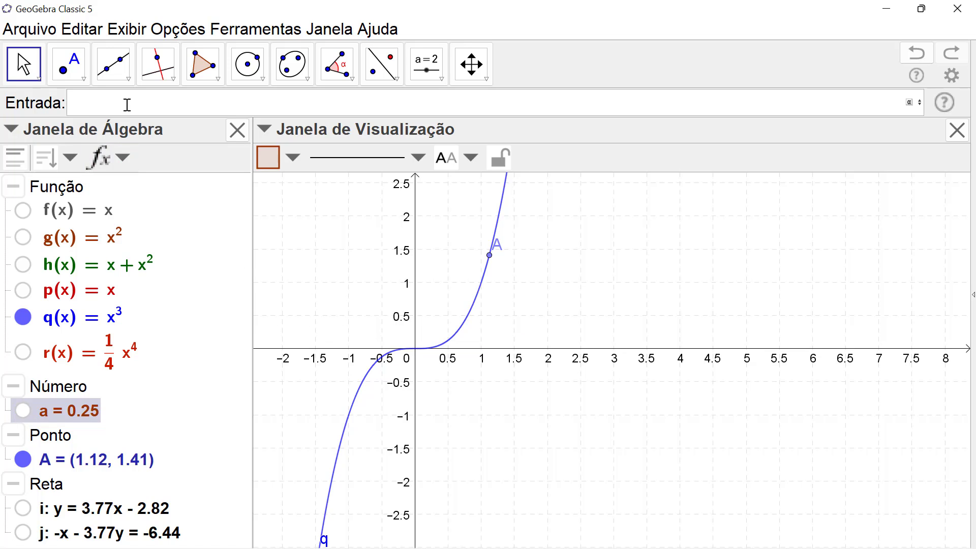
Step: Create the definite integral of q from x = -1 to x = 1 with Integral(q, -1, 1)
{"action": "type", "text": "integral"}
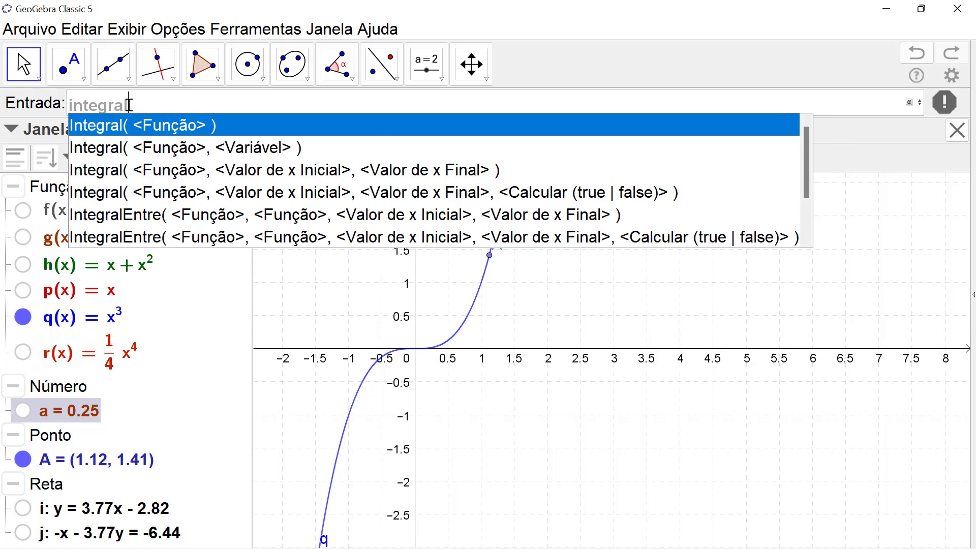
{"action": "left_click", "coordinate": [202, 178]}
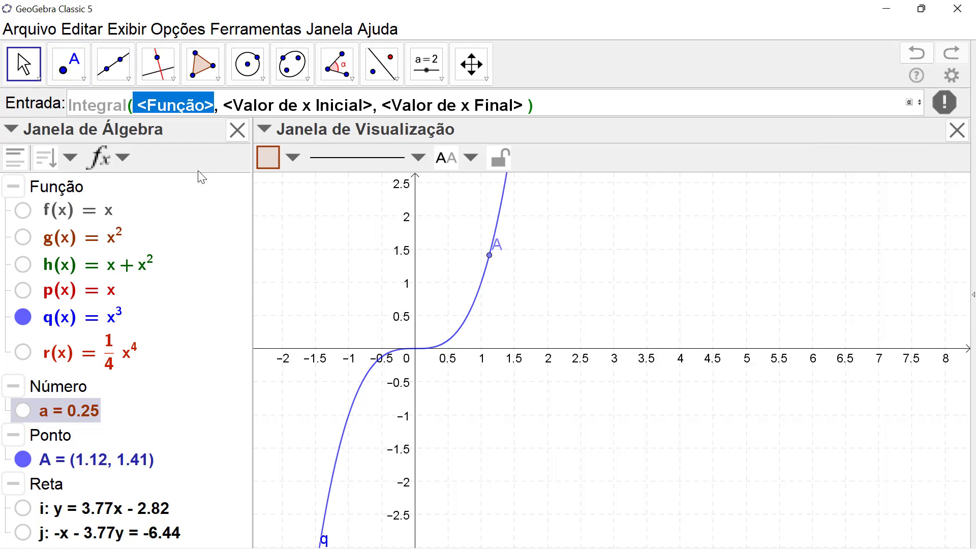
{"action": "type", "text": "q"}
{"action": "key", "text": "Tab"}
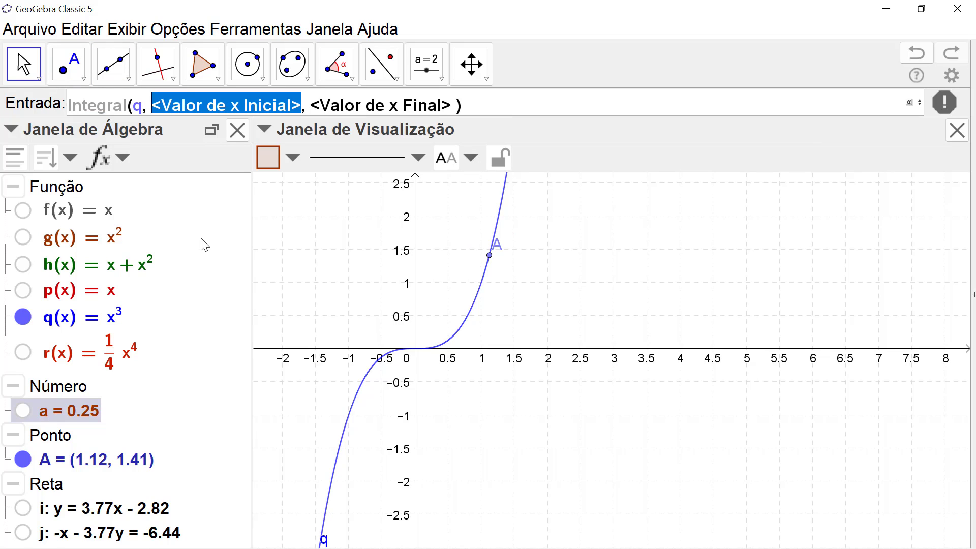
{"action": "type", "text": "-1"}
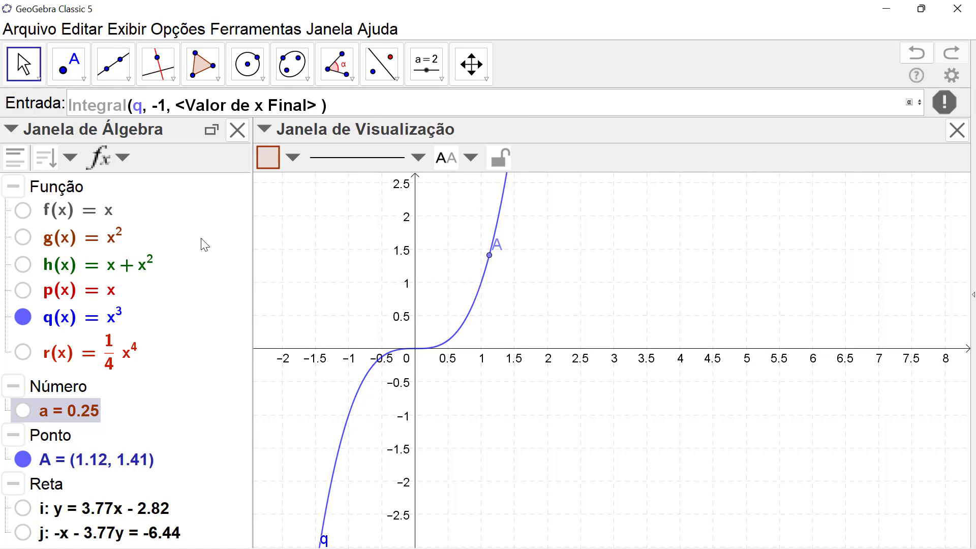
{"action": "key", "text": "Tab"}
{"action": "type", "text": "1"}
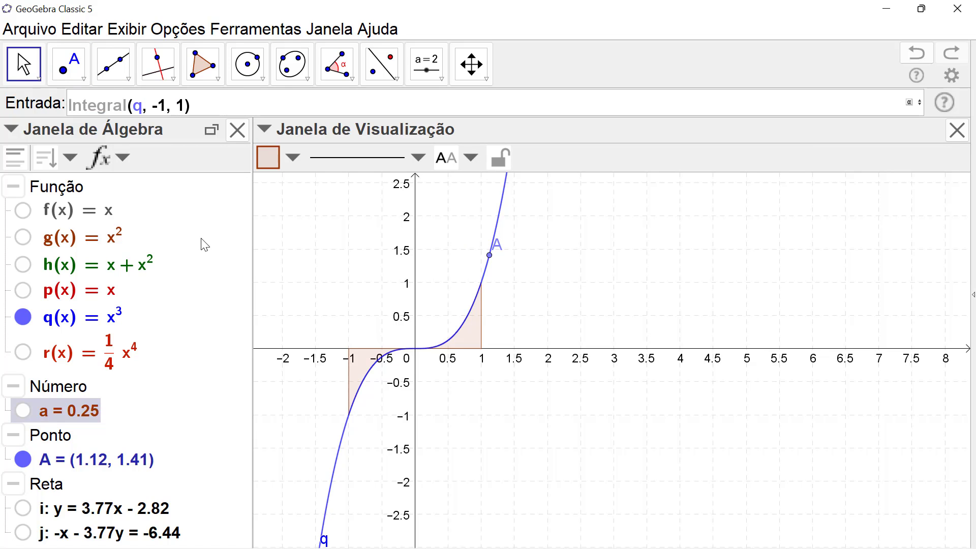
{"action": "key", "text": "Return"}
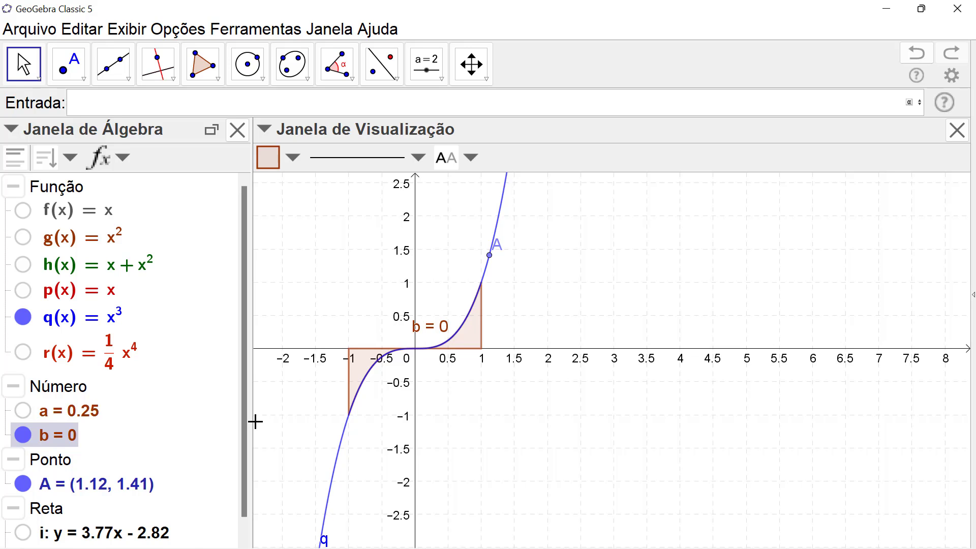
Step: Hide the definite integral from -1 to 1 and show function p in the graph
{"action": "left_click", "coordinate": [23, 435]}
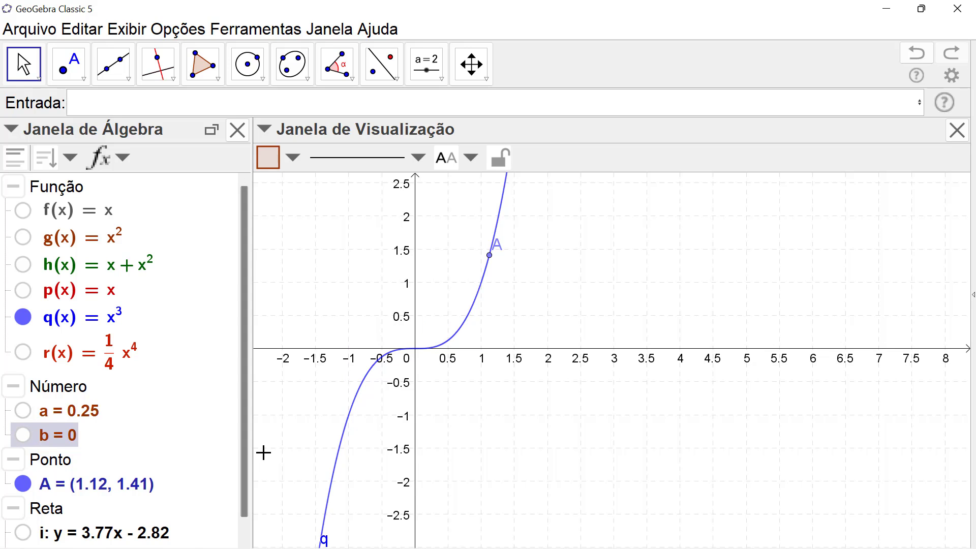
{"action": "left_click", "coordinate": [22, 291]}
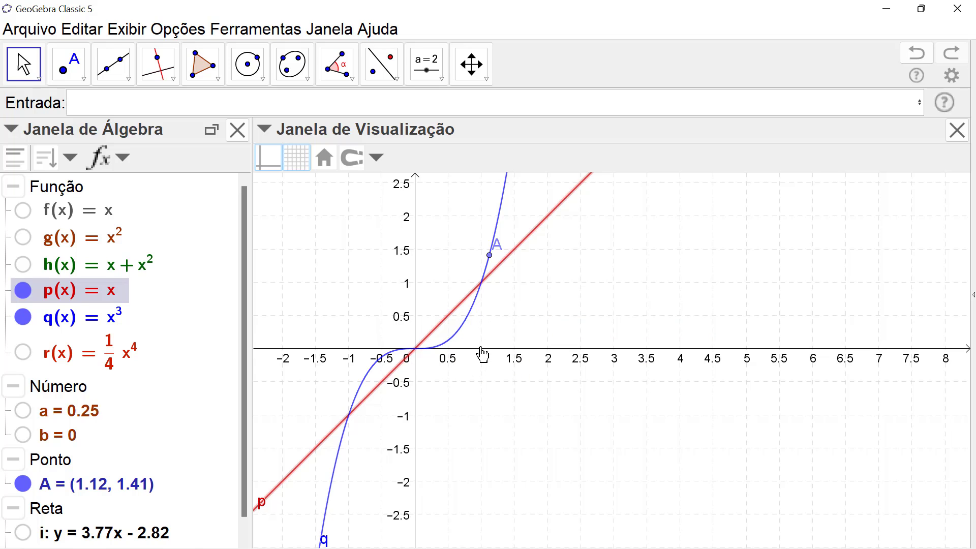
Step: Create the integral between p and q with IntegralEntre(p, q, 0, 1), and move its label beside the shaded area
{"action": "left_click", "coordinate": [119, 102]}
{"action": "type", "text": "in"}
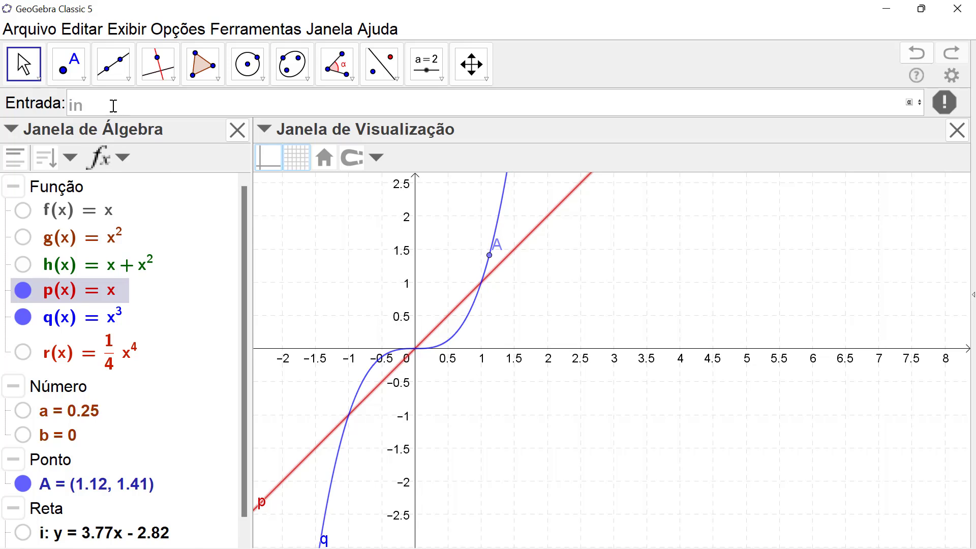
{"action": "type", "text": "tegra"}
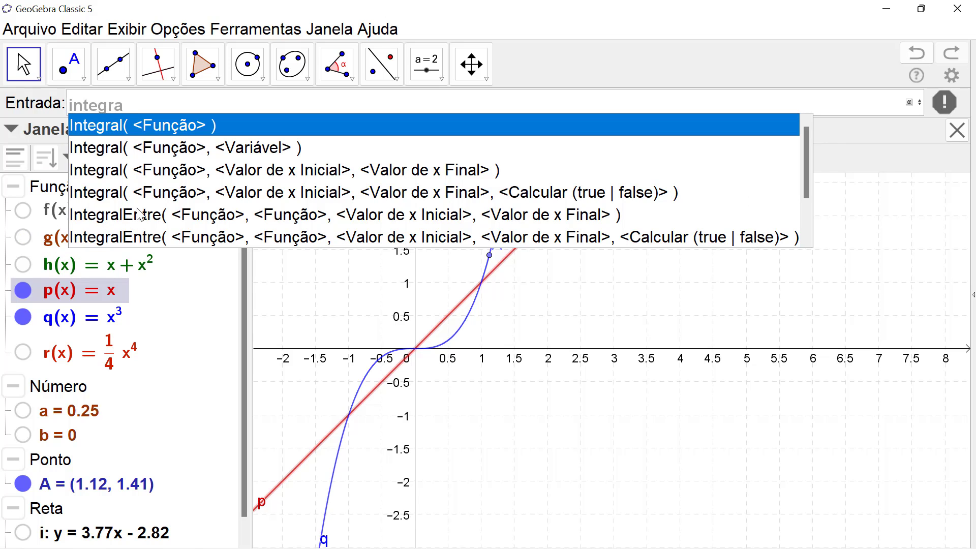
{"action": "left_click", "coordinate": [139, 219]}
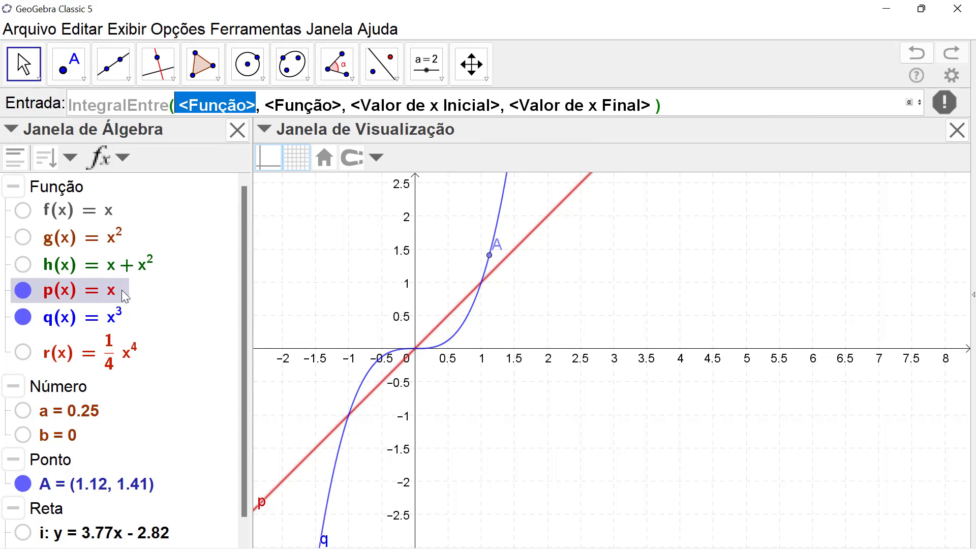
{"action": "type", "text": "p"}
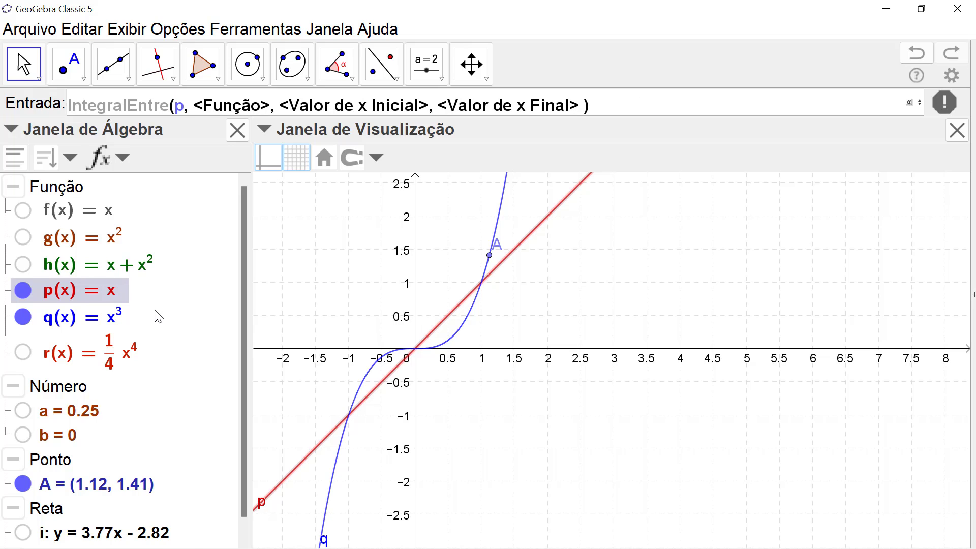
{"action": "key", "text": "Tab"}
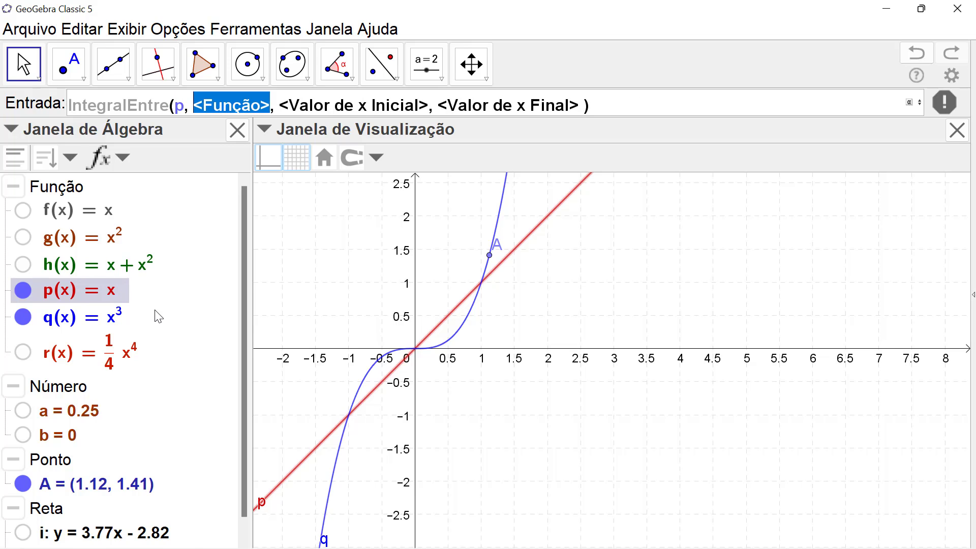
{"action": "type", "text": "q"}
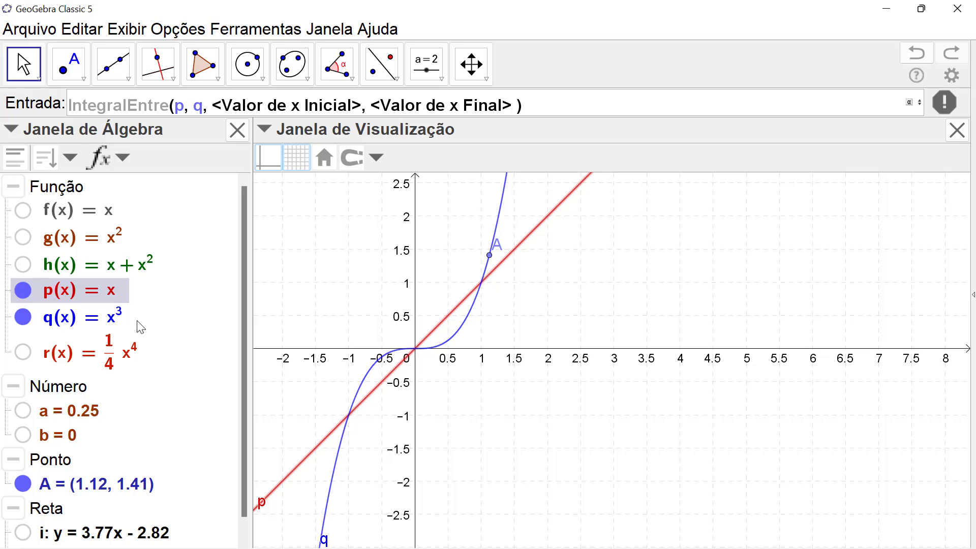
{"action": "key", "text": "Tab"}
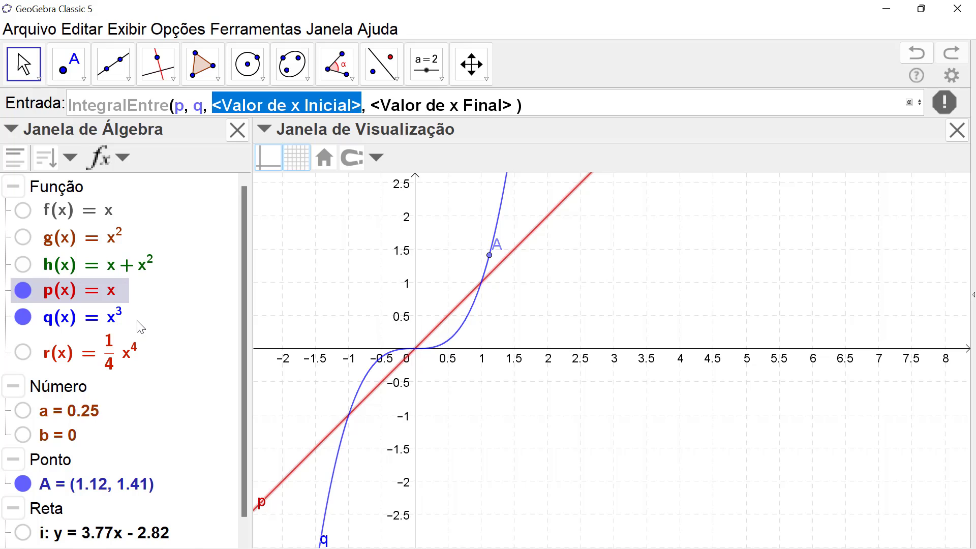
{"action": "type", "text": "0"}
{"action": "key", "text": "Tab"}
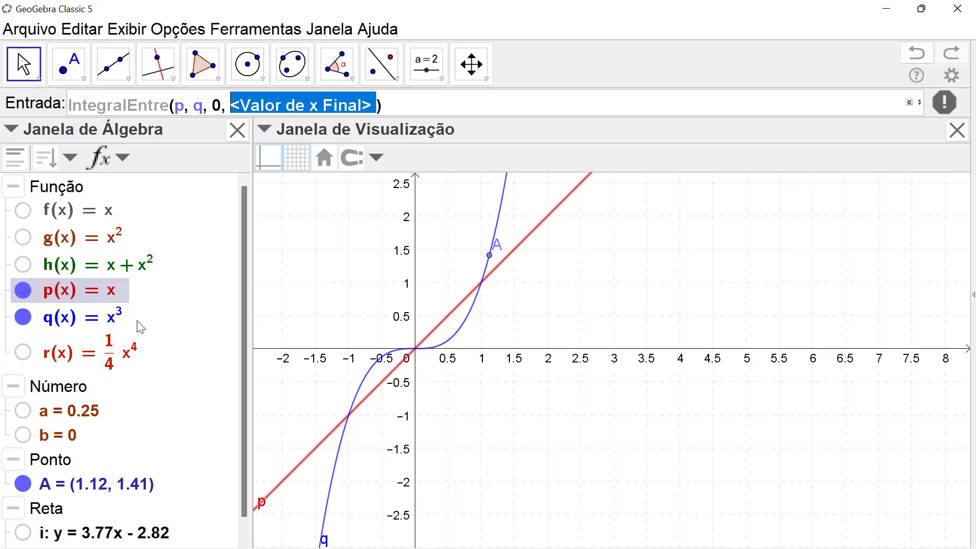
{"action": "type", "text": "1"}
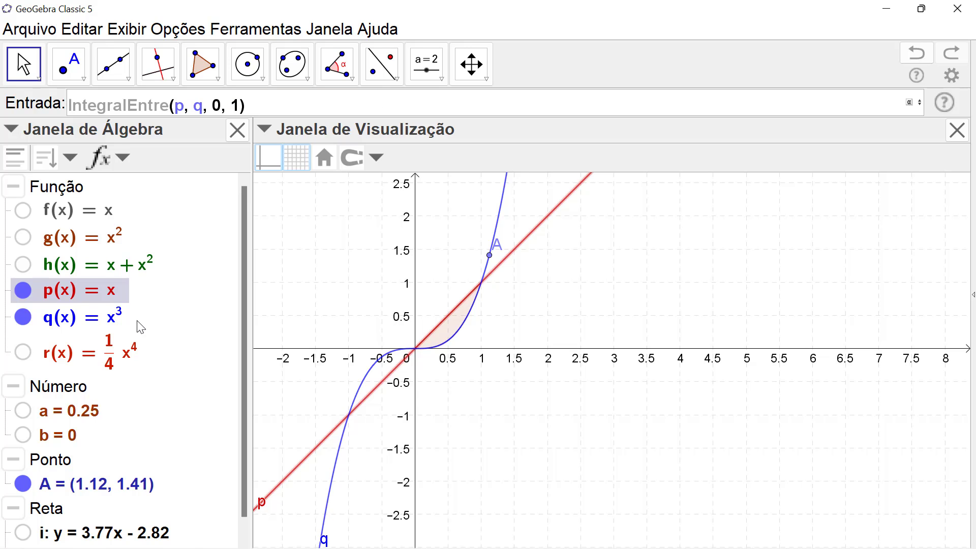
{"action": "key", "text": "Return"}
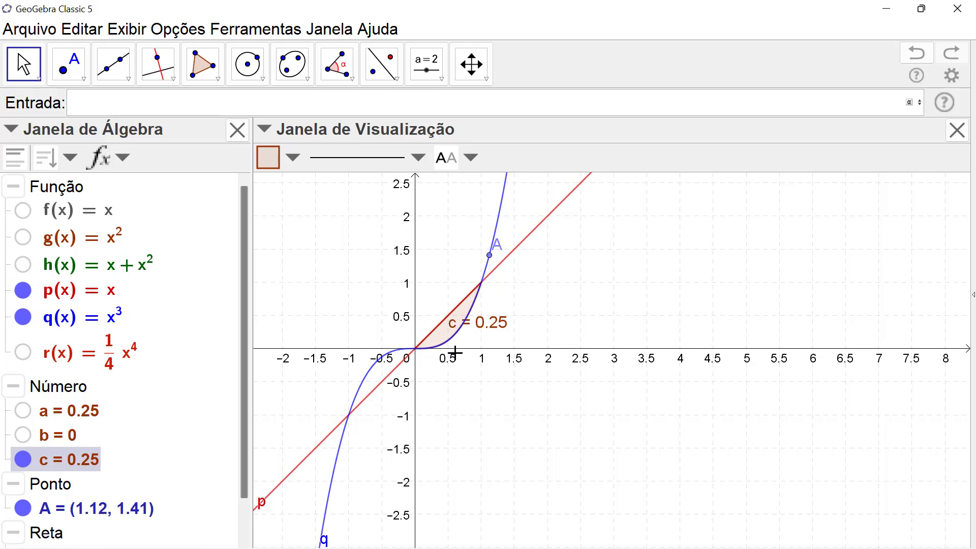
{"action": "left_click_drag", "start_coordinate": [469, 319], "coordinate": [496, 321]}
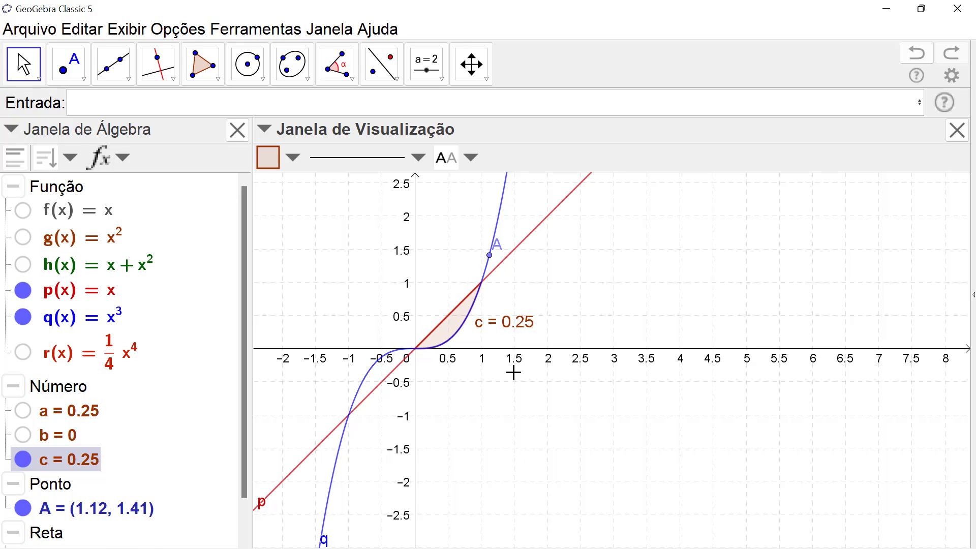
Step: Replace the 2D graphics view with the 3D graphics view, and widen it by narrowing the algebra view
{"action": "left_click", "coordinate": [954, 138]}
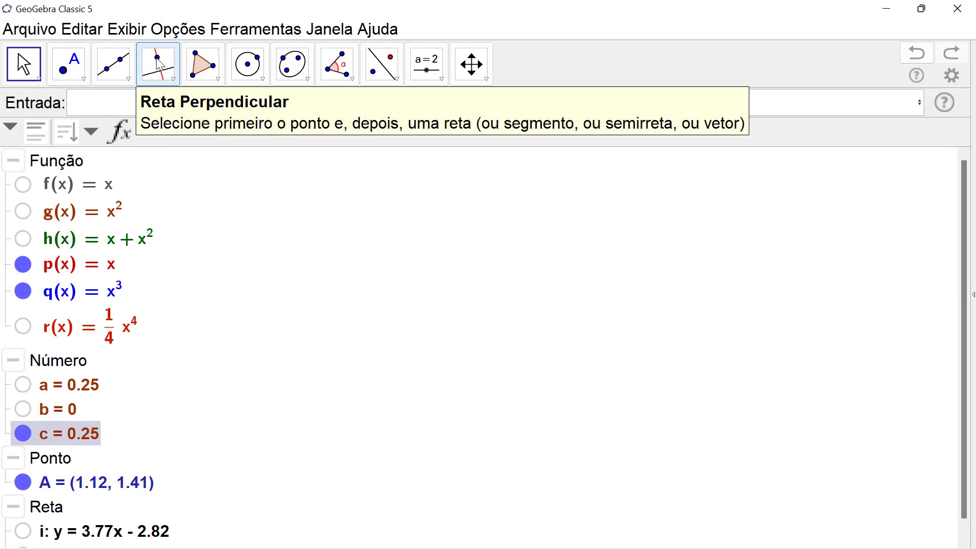
{"action": "left_click", "coordinate": [134, 31]}
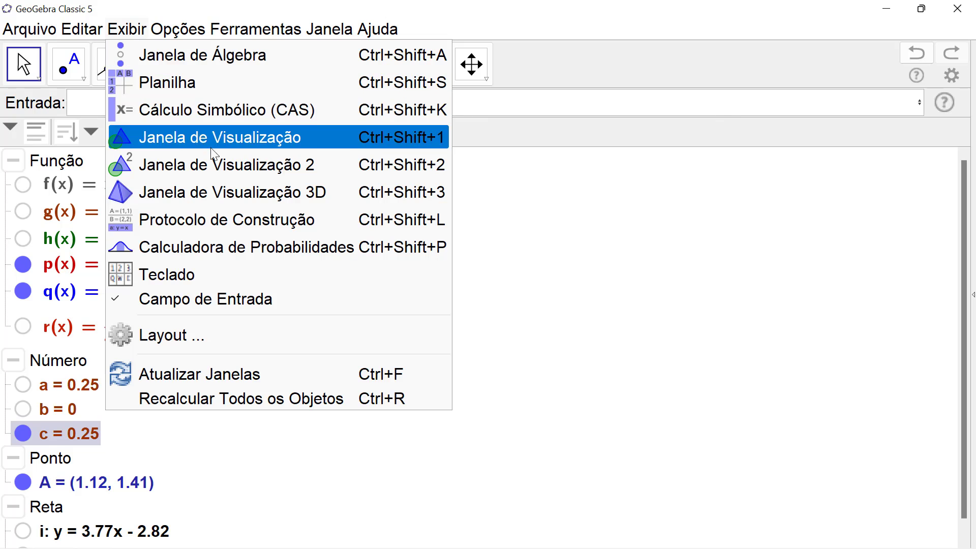
{"action": "left_click", "coordinate": [242, 192]}
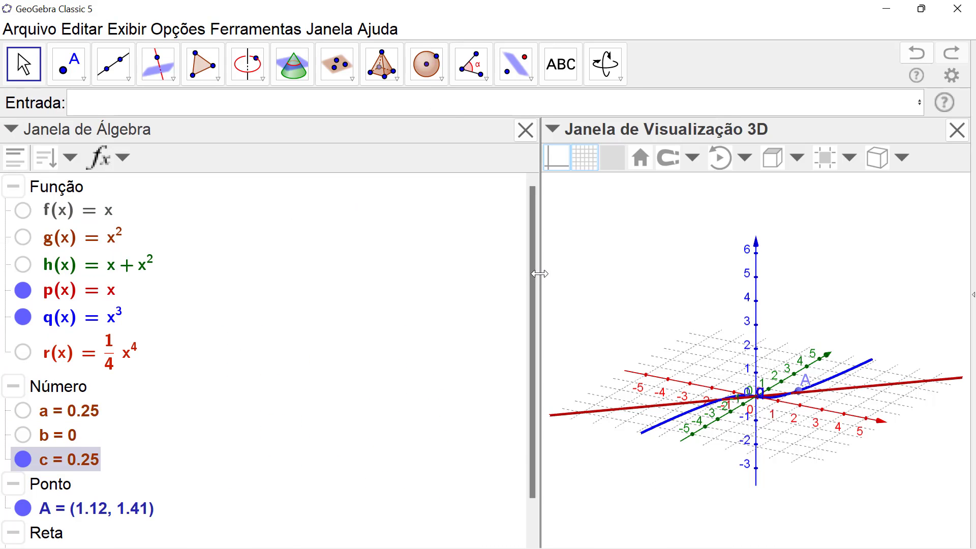
{"action": "left_click_drag", "start_coordinate": [540, 273], "coordinate": [337, 291]}
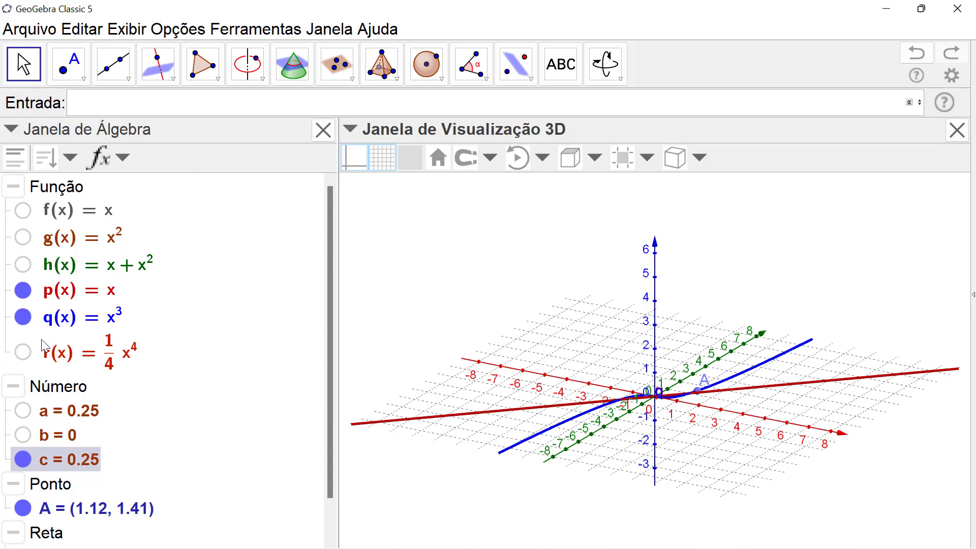
Step: Hide functions q and p and point A in the 3D view
{"action": "left_click", "coordinate": [27, 318]}
{"action": "left_click", "coordinate": [23, 290]}
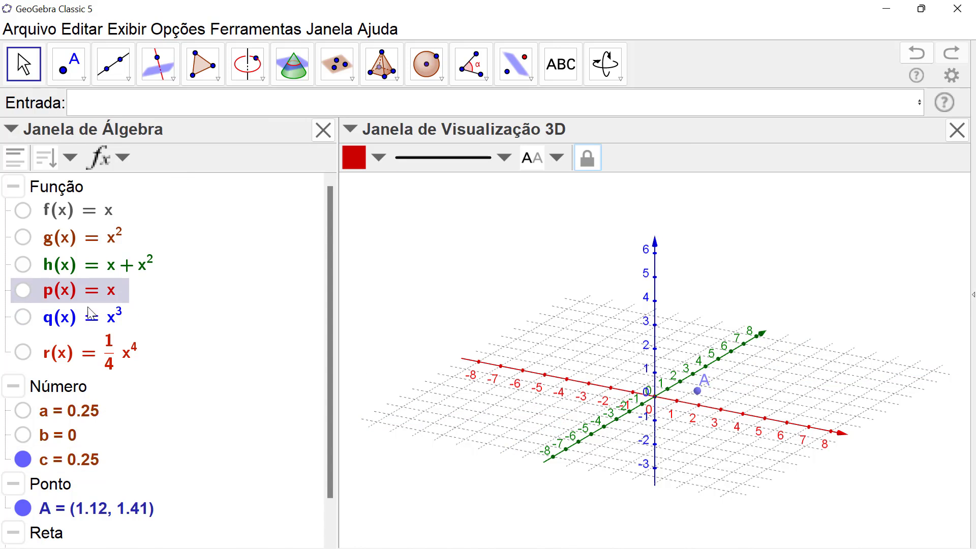
{"action": "left_click", "coordinate": [590, 334]}
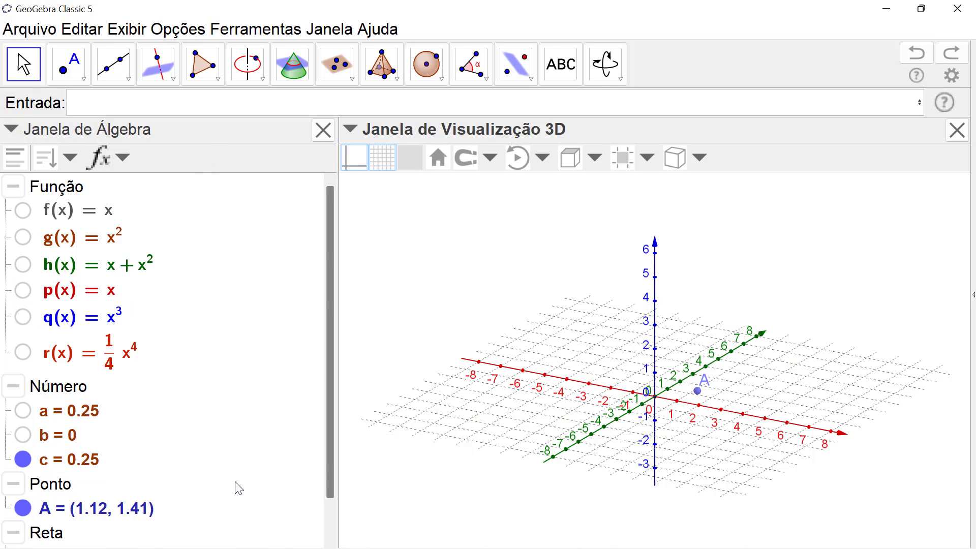
{"action": "left_click", "coordinate": [23, 508]}
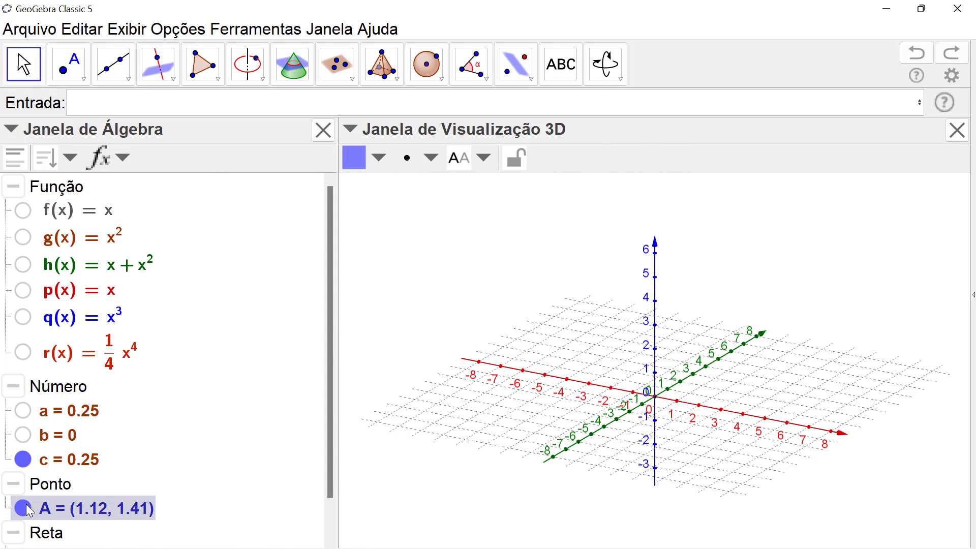
{"action": "left_click", "coordinate": [201, 418]}
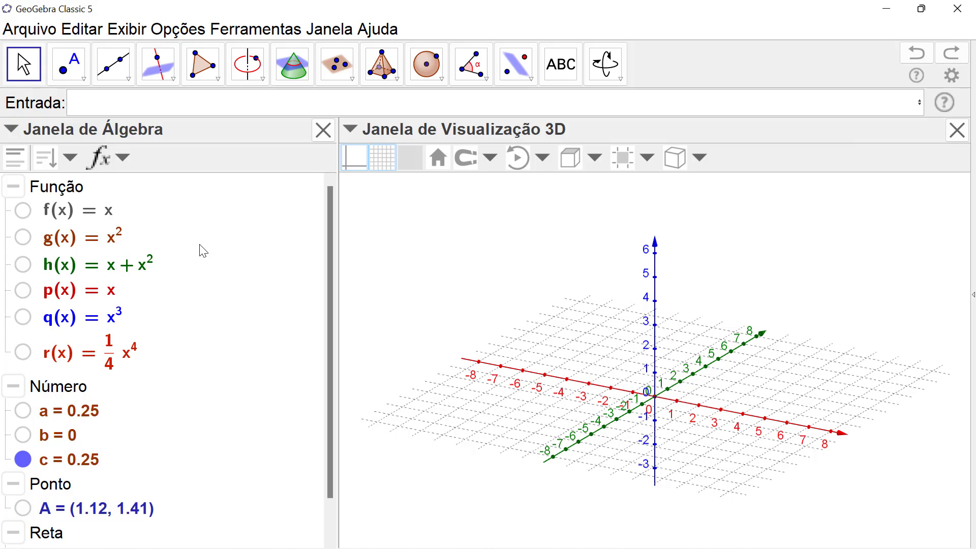
Step: Write the parametric space curve (sen(t),cos(t),t) as a new input expression
{"action": "left_click", "coordinate": [158, 104]}
{"action": "type", "text": "("}
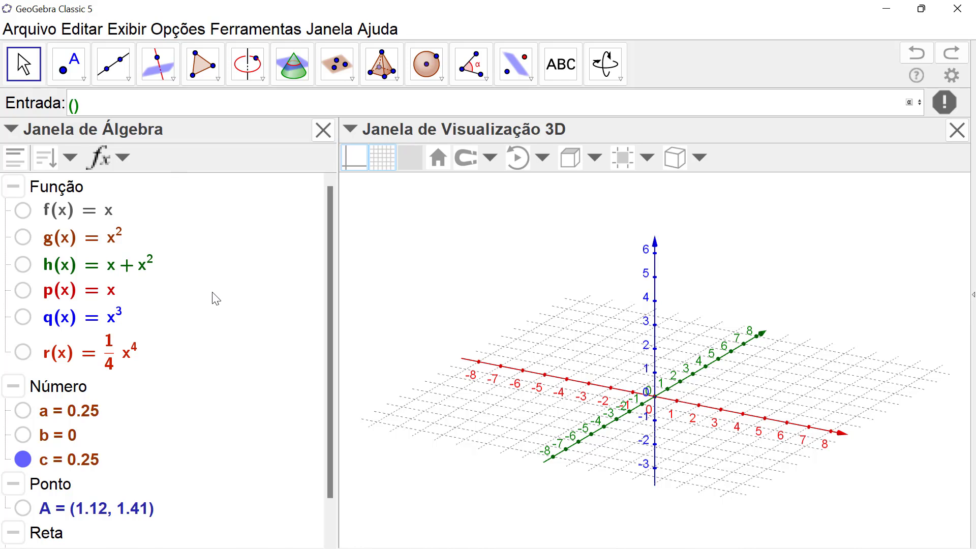
{"action": "type", "text": "sen"}
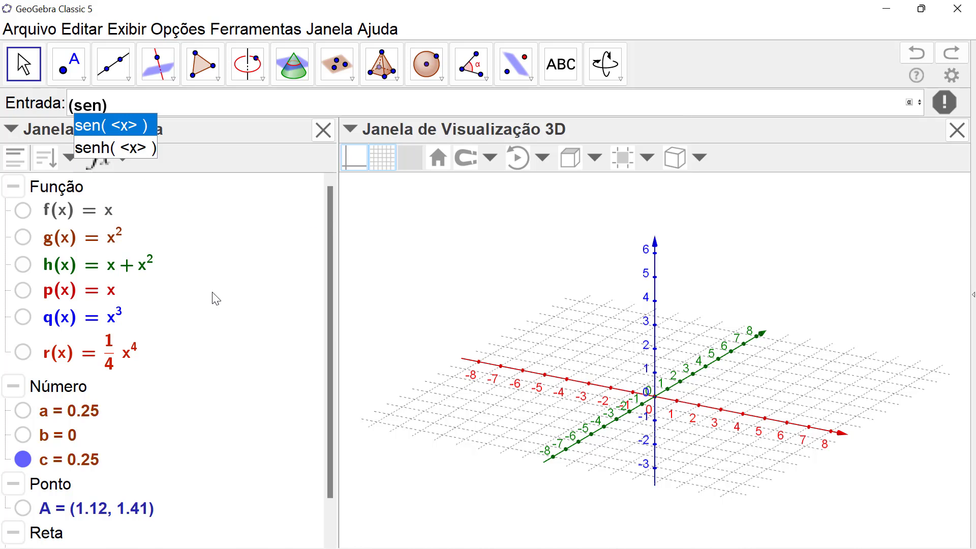
{"action": "key", "text": "Escape"}
{"action": "type", "text": "("}
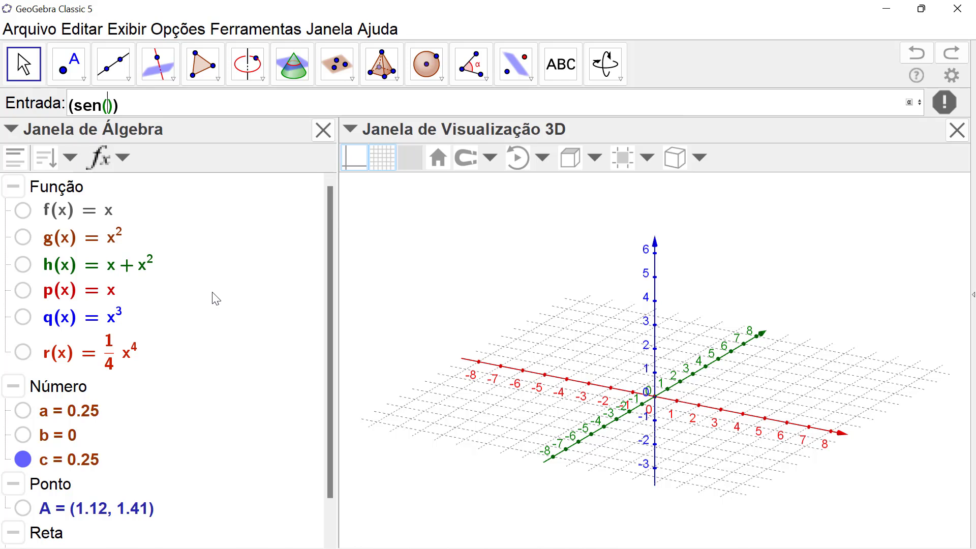
{"action": "type", "text": "t)"}
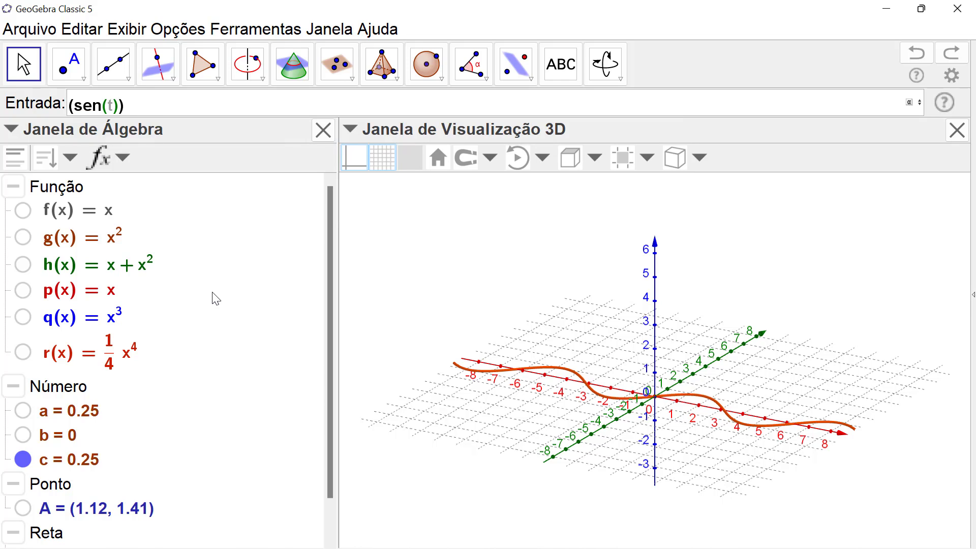
{"action": "type", "text": ","}
{"action": "type", "text": "cos("}
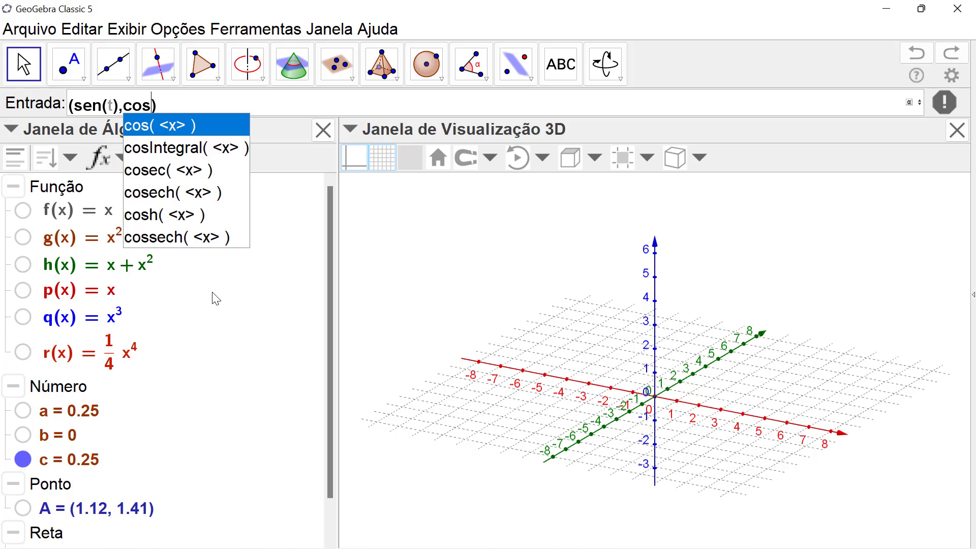
{"action": "type", "text": "t"}
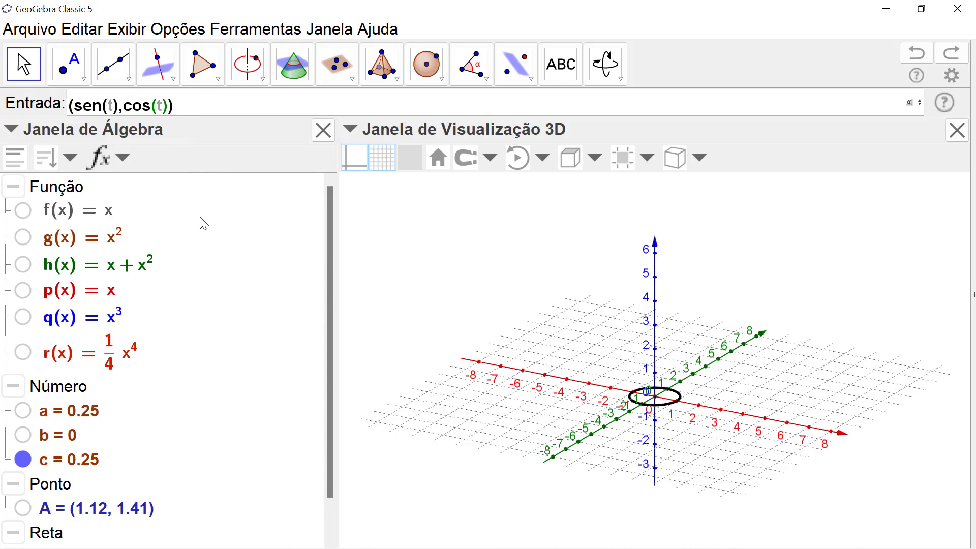
{"action": "type", "text": ",t"}
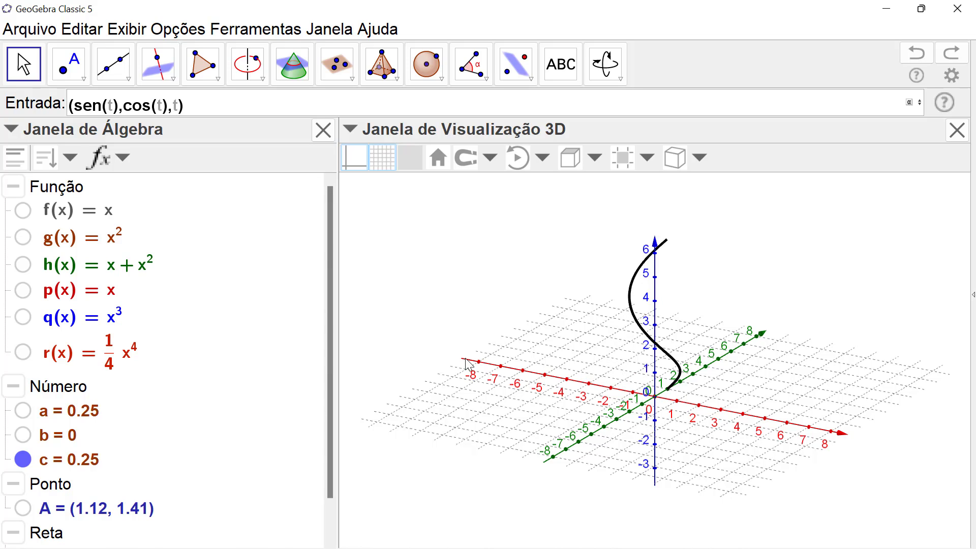
Step: Change the sine argument to 10t and create the space curve (sen(10t),cos(t),t)
{"action": "left_click", "coordinate": [108, 110]}
{"action": "type", "text": "10"}
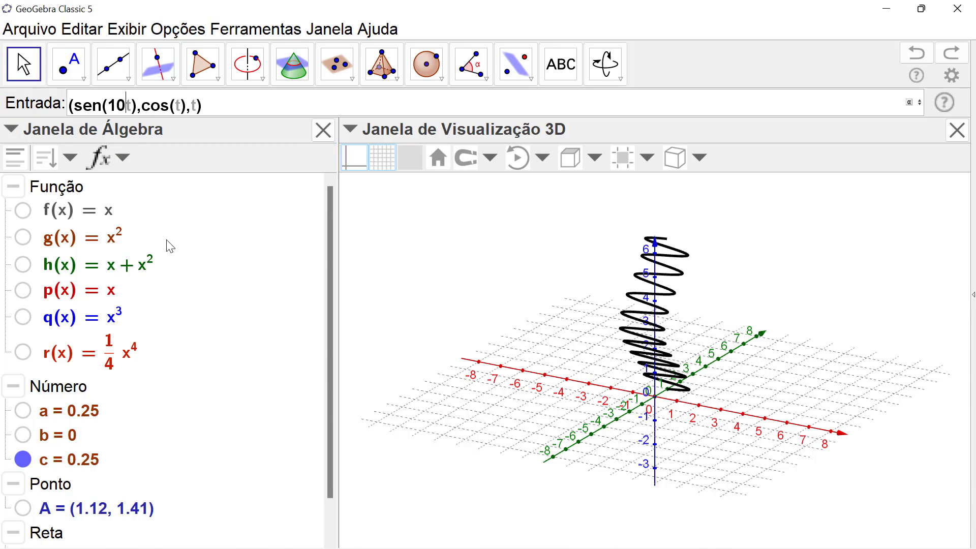
{"action": "key", "text": "Return"}
{"action": "left_click_drag", "start_coordinate": [460, 374], "coordinate": [442, 383]}
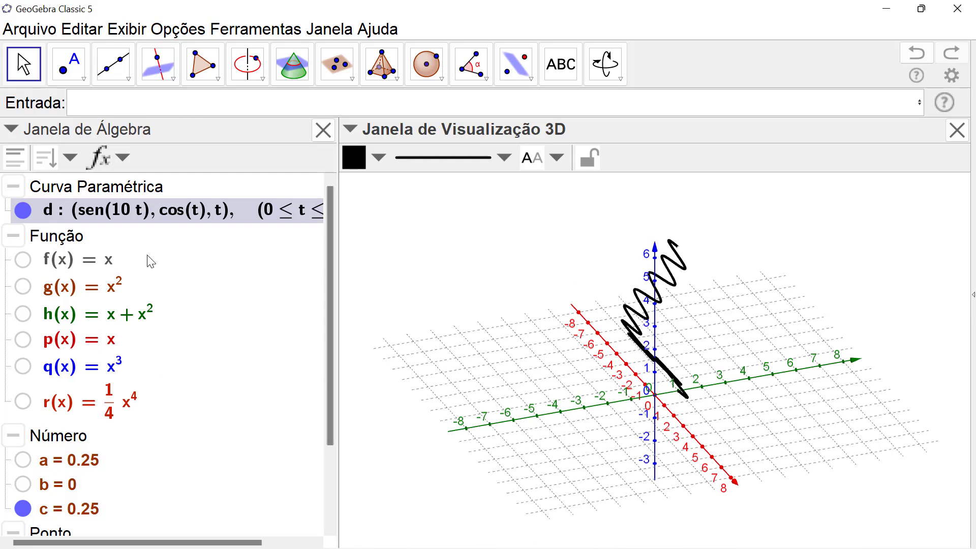
Step: Redefine the parametric curve with cos(10t) as its second component, and inspect the helix from several angles
{"action": "double_click", "coordinate": [153, 210]}
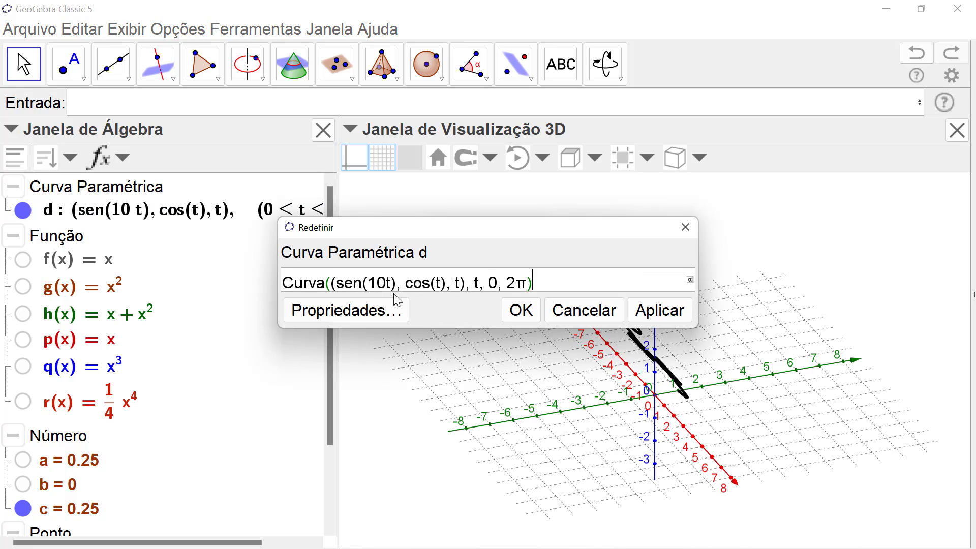
{"action": "left_click", "coordinate": [444, 290]}
{"action": "type", "text": "10"}
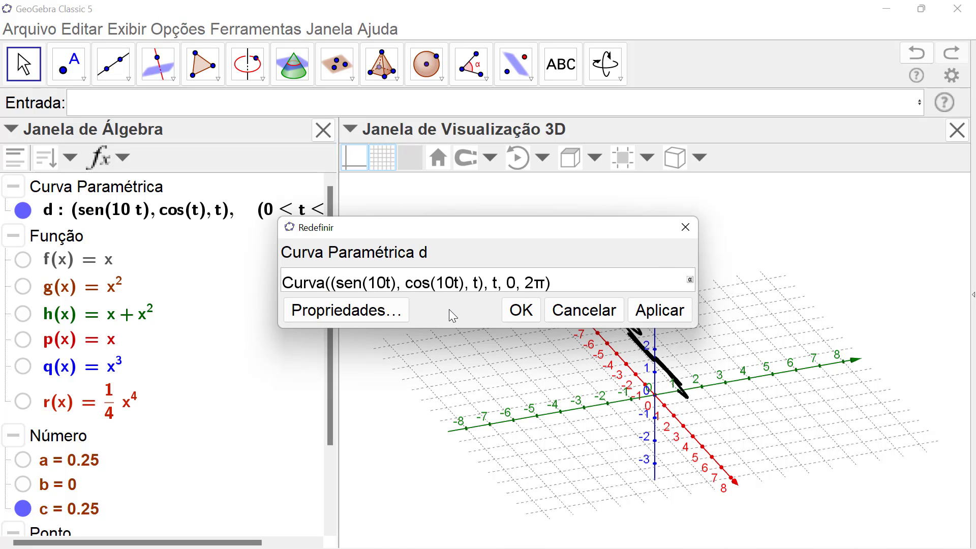
{"action": "key", "text": "Return"}
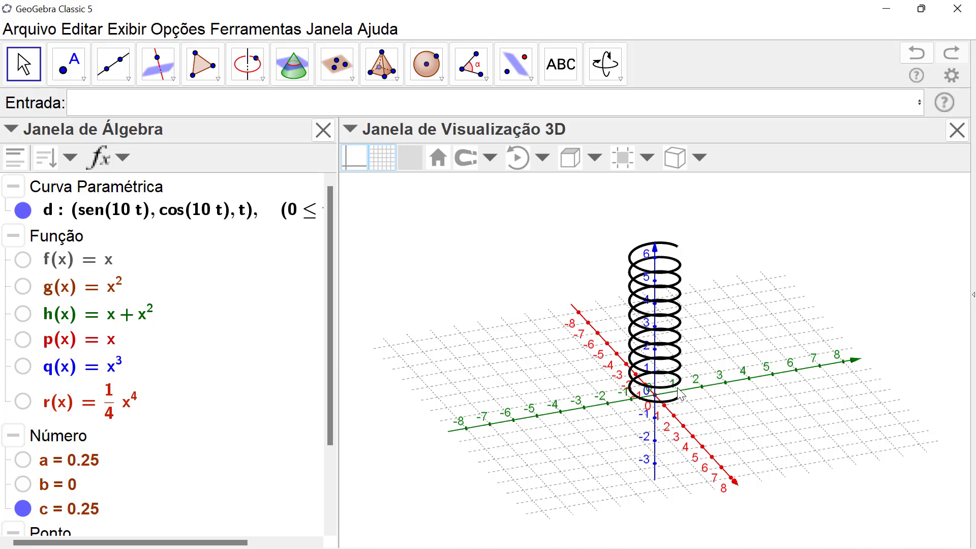
{"action": "left_click_drag", "start_coordinate": [694, 398], "coordinate": [669, 404]}
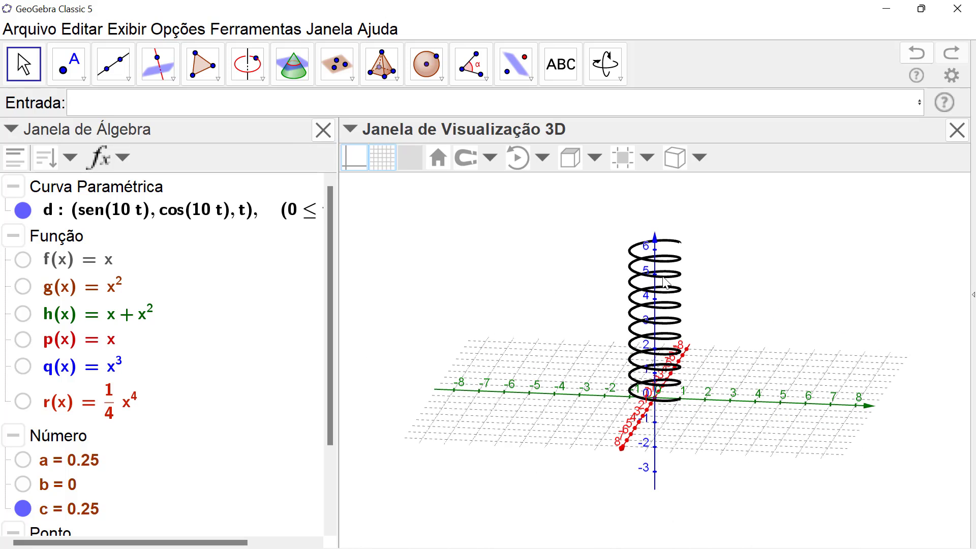
{"action": "mouse_move", "coordinate": [714, 446]}
{"action": "left_mouse_down"}
{"action": "mouse_move", "coordinate": [669, 455]}
{"action": "mouse_move", "coordinate": [715, 444]}
{"action": "left_mouse_up"}
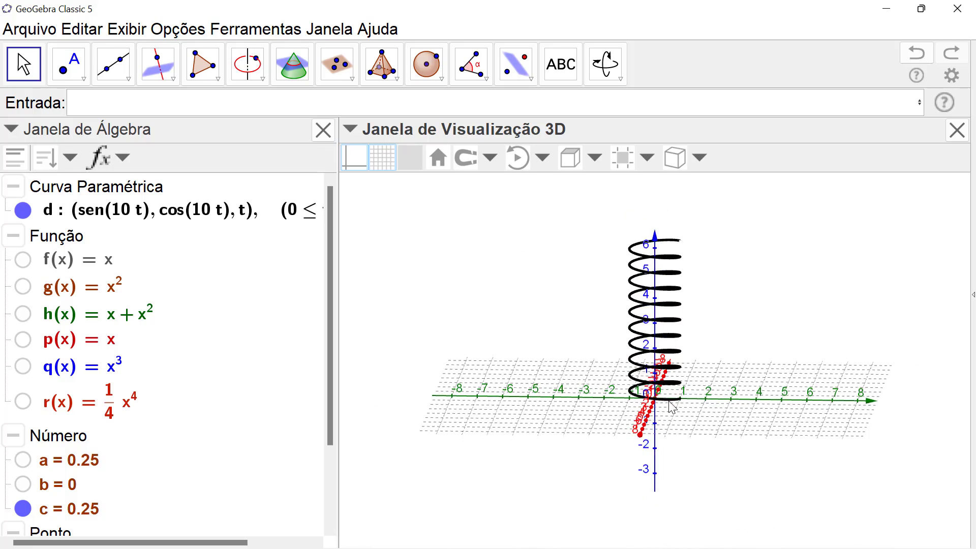
{"action": "left_click_drag", "start_coordinate": [689, 406], "coordinate": [641, 400]}
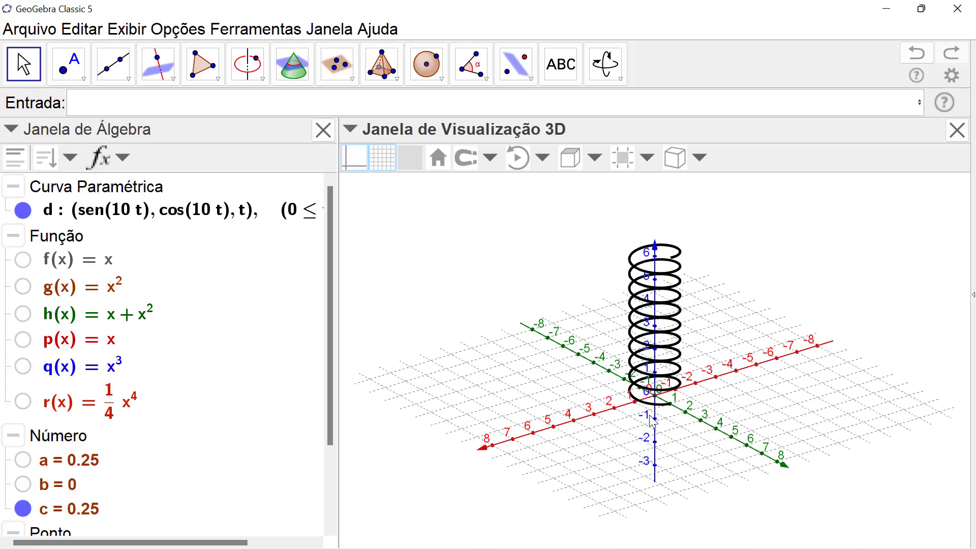
Step: Redefine the helix's third component as t/3, and look at the curve from different angles
{"action": "left_click", "coordinate": [246, 216]}
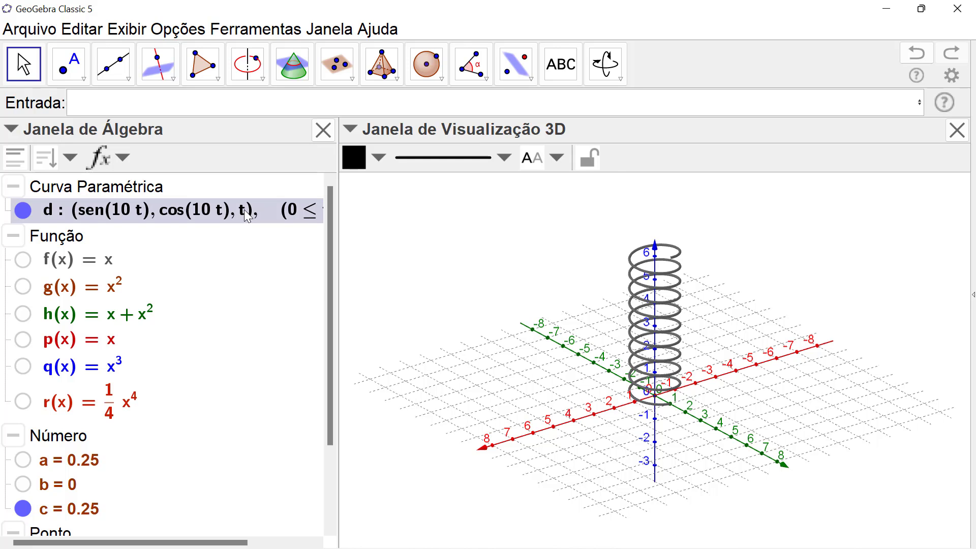
{"action": "double_click", "coordinate": [247, 216]}
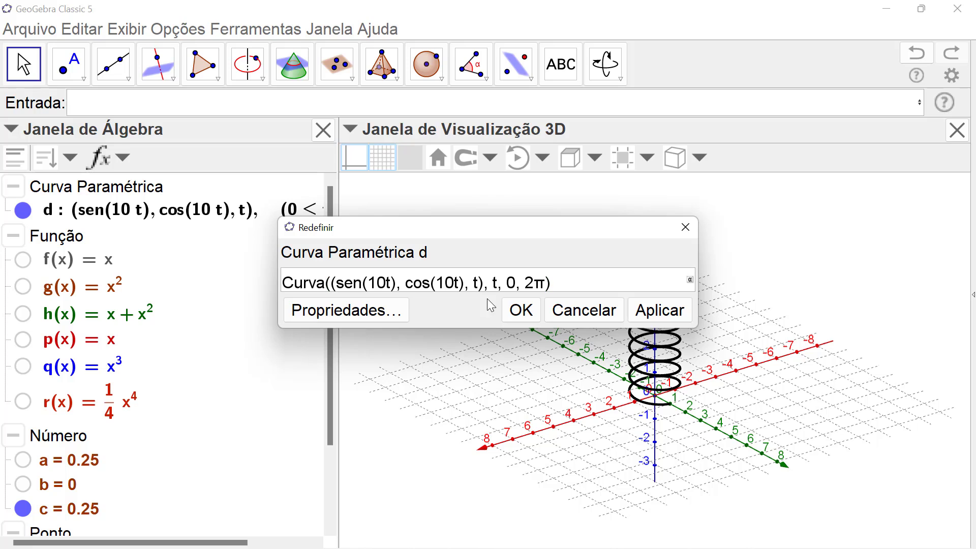
{"action": "type", "text": "/"}
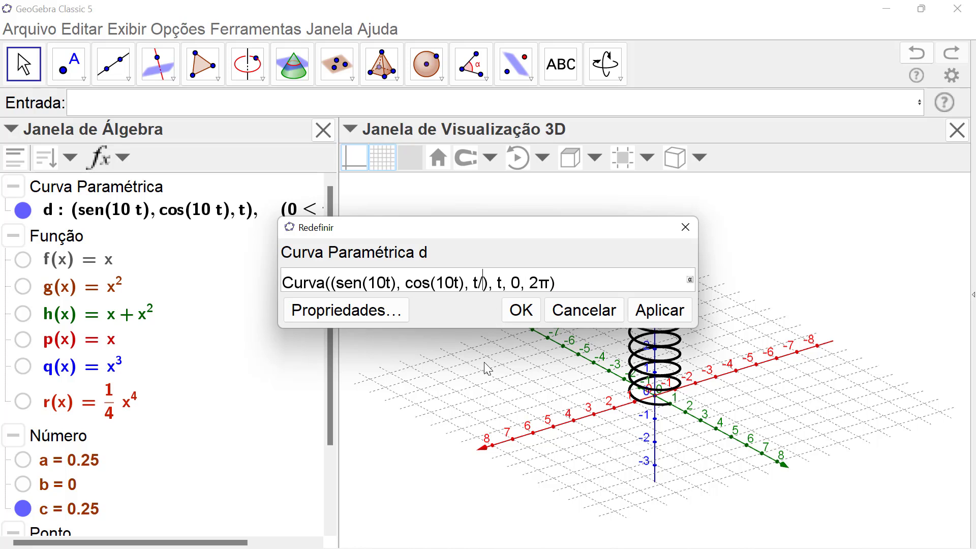
{"action": "type", "text": "3"}
{"action": "key", "text": "Return"}
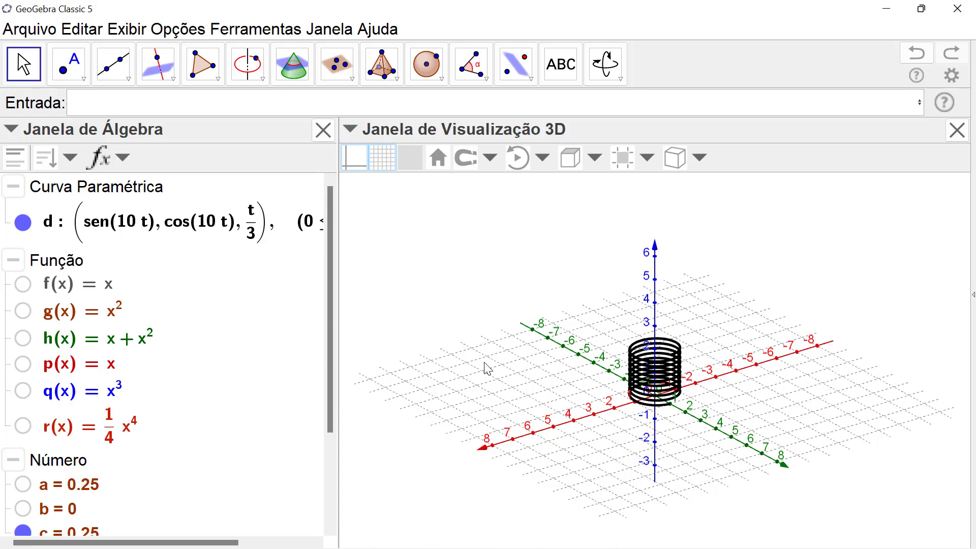
{"action": "left_click_drag", "start_coordinate": [692, 431], "coordinate": [692, 412]}
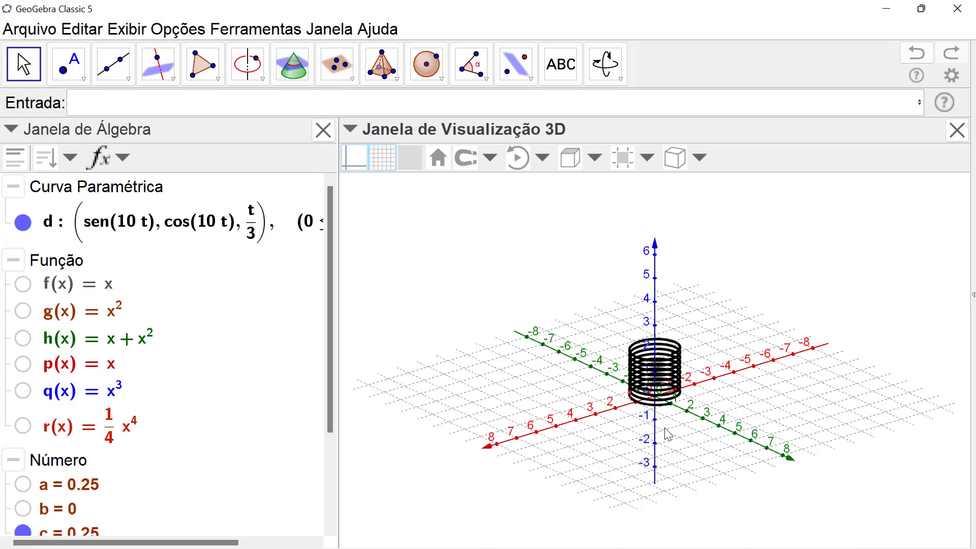
{"action": "mouse_move", "coordinate": [664, 437]}
{"action": "left_mouse_down"}
{"action": "mouse_move", "coordinate": [638, 430]}
{"action": "mouse_move", "coordinate": [646, 440]}
{"action": "left_mouse_up"}
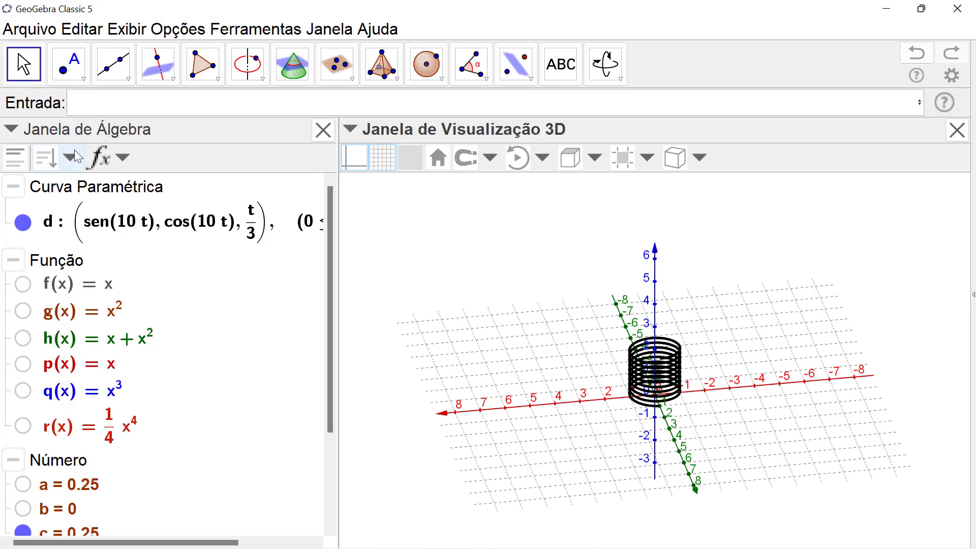
Step: Hide the parametric curve and create the two-variable function k(x,y)=x^2+y^2 as a surface in the 3D view
{"action": "left_click", "coordinate": [95, 105]}
{"action": "left_click", "coordinate": [23, 222]}
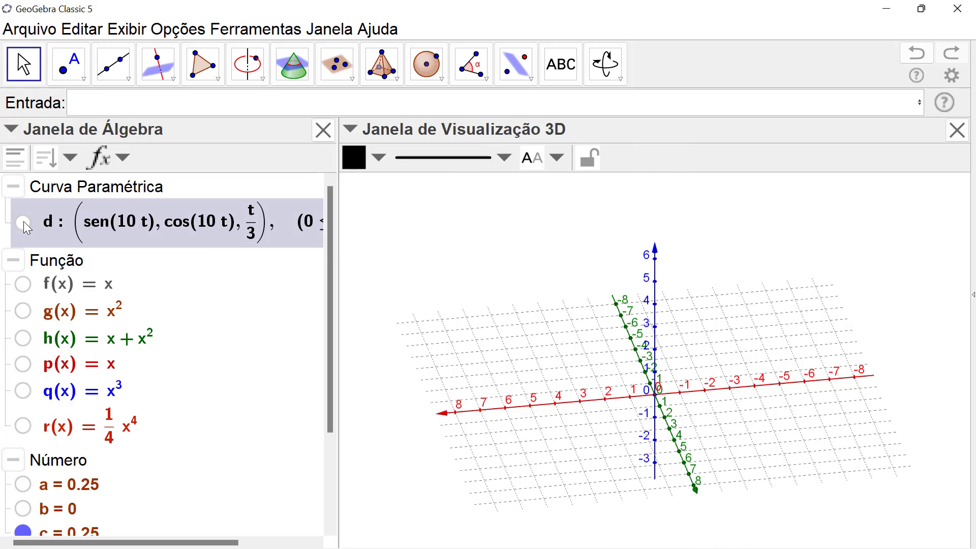
{"action": "left_click", "coordinate": [103, 102]}
{"action": "type", "text": "k("}
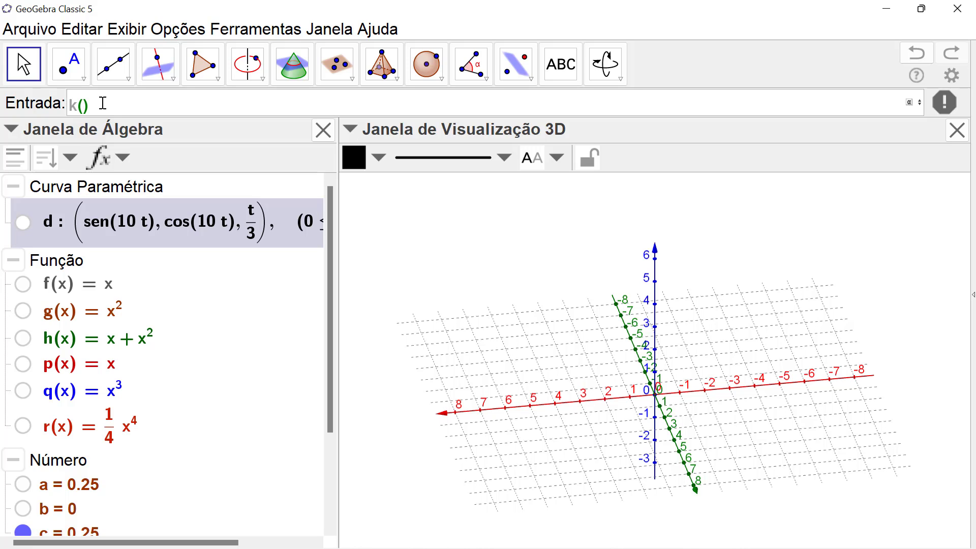
{"action": "type", "text": "x,y"}
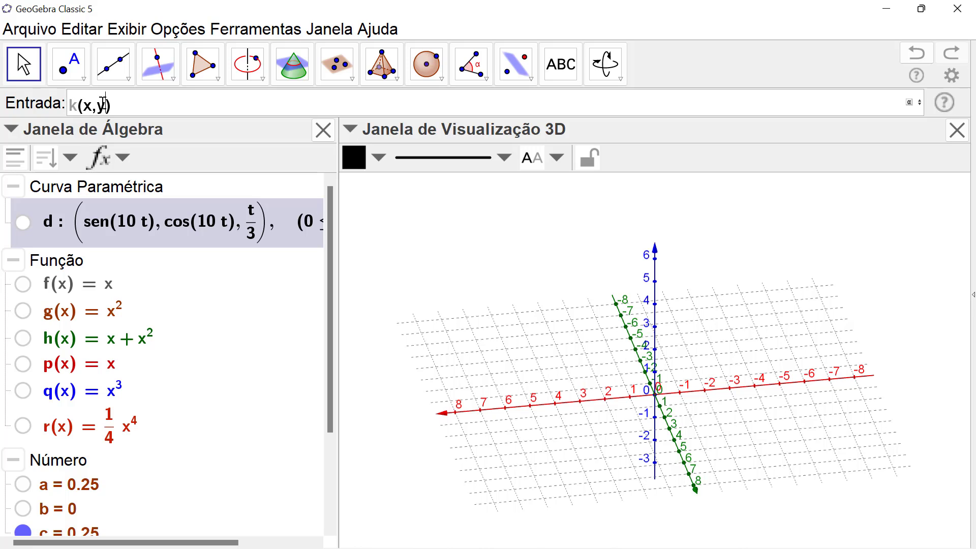
{"action": "key", "text": "Right"}
{"action": "type", "text": "="}
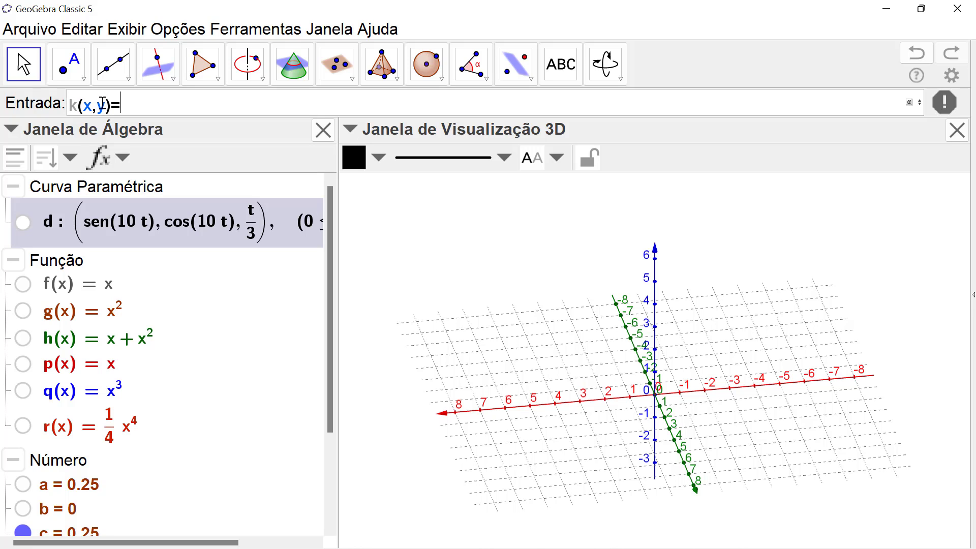
{"action": "type", "text": "x"}
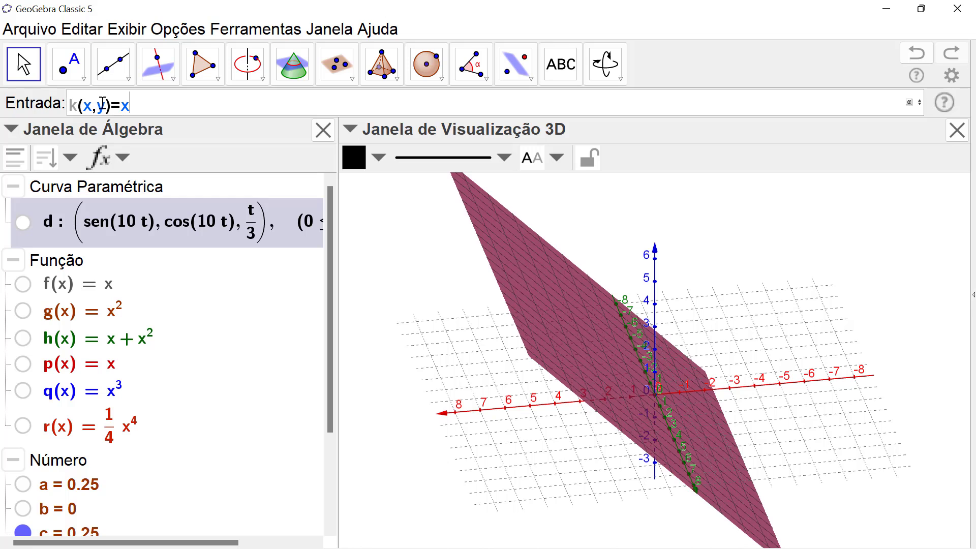
{"action": "type", "text": "^2"}
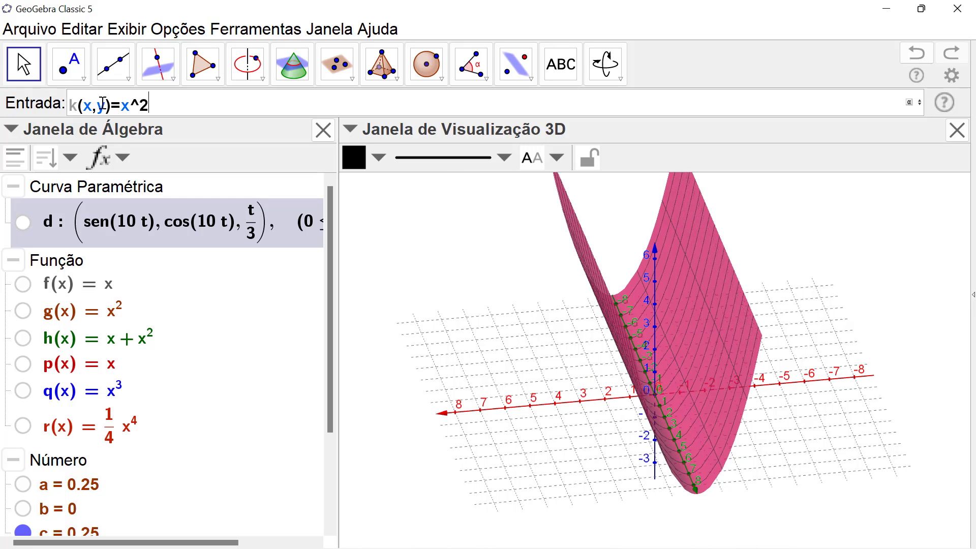
{"action": "type", "text": "+y"}
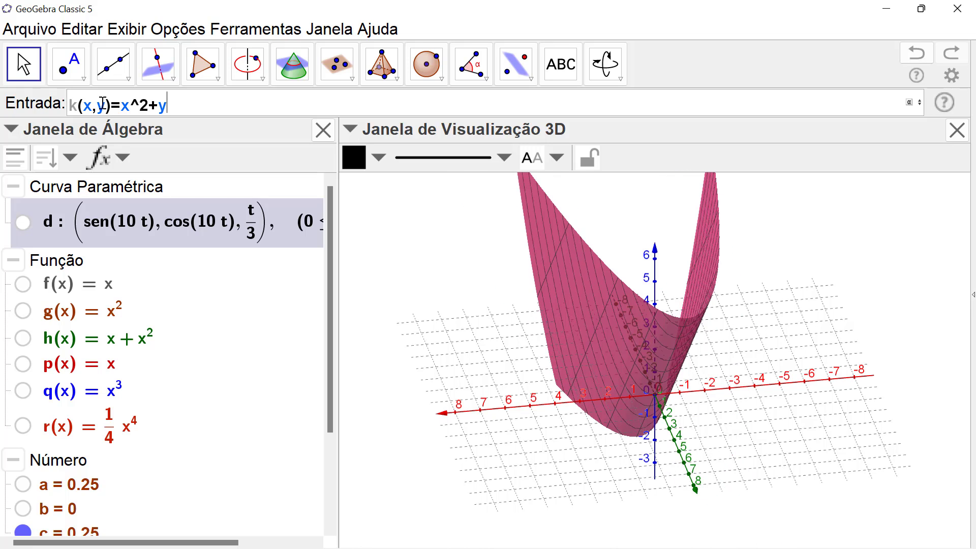
{"action": "type", "text": "^2"}
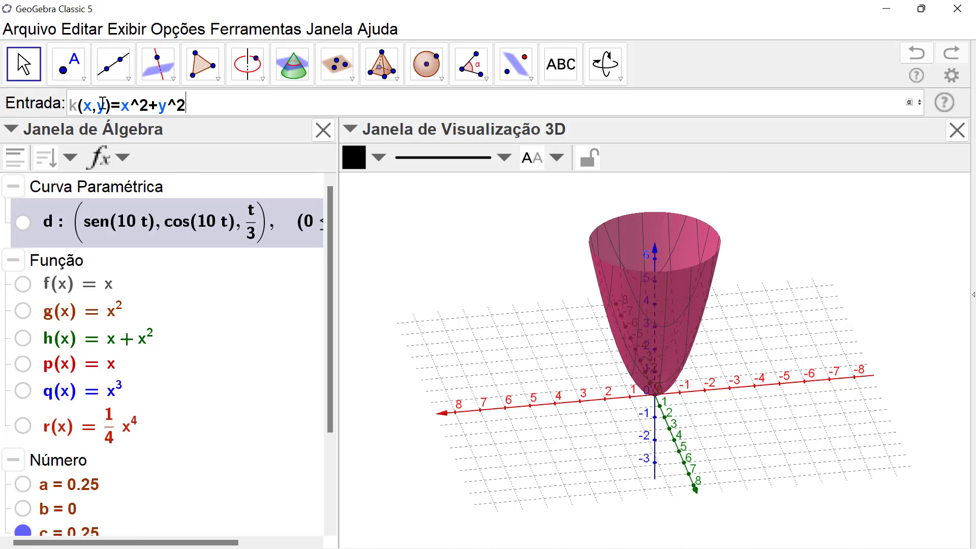
{"action": "key", "text": "Return"}
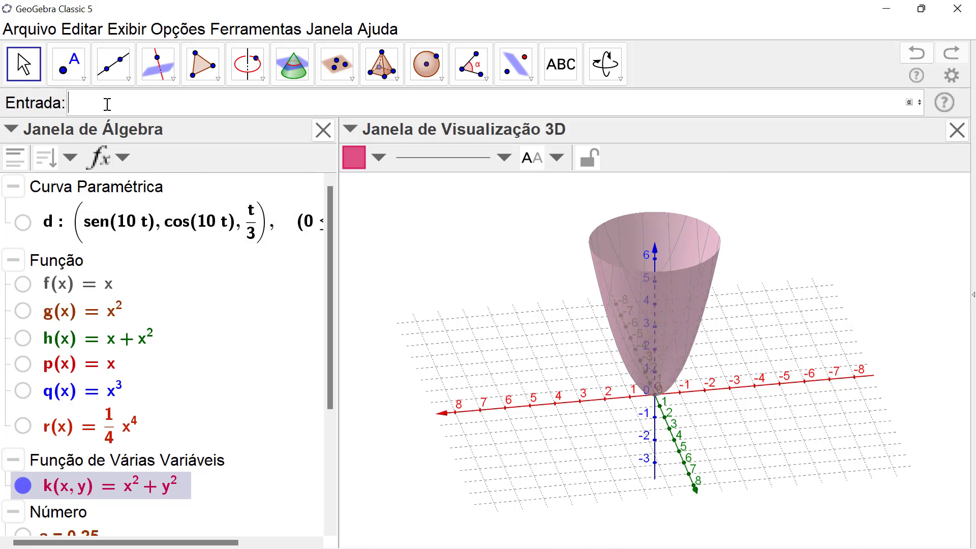
{"action": "left_click", "coordinate": [456, 285]}
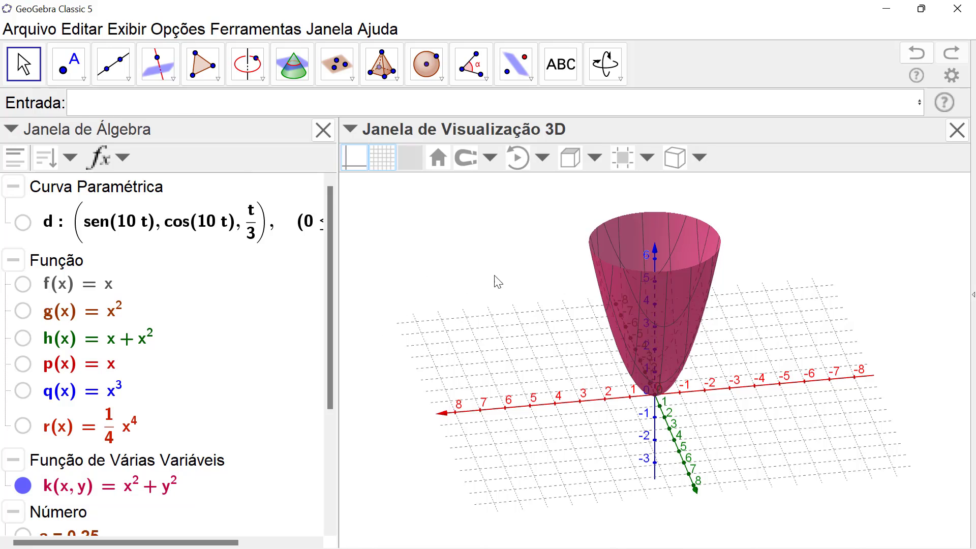
{"action": "left_click_drag", "start_coordinate": [507, 299], "coordinate": [443, 392]}
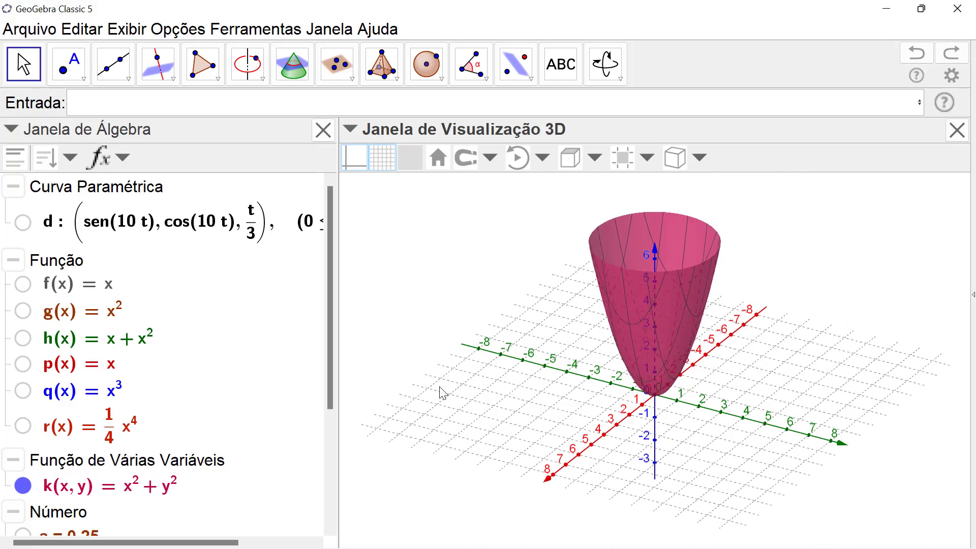